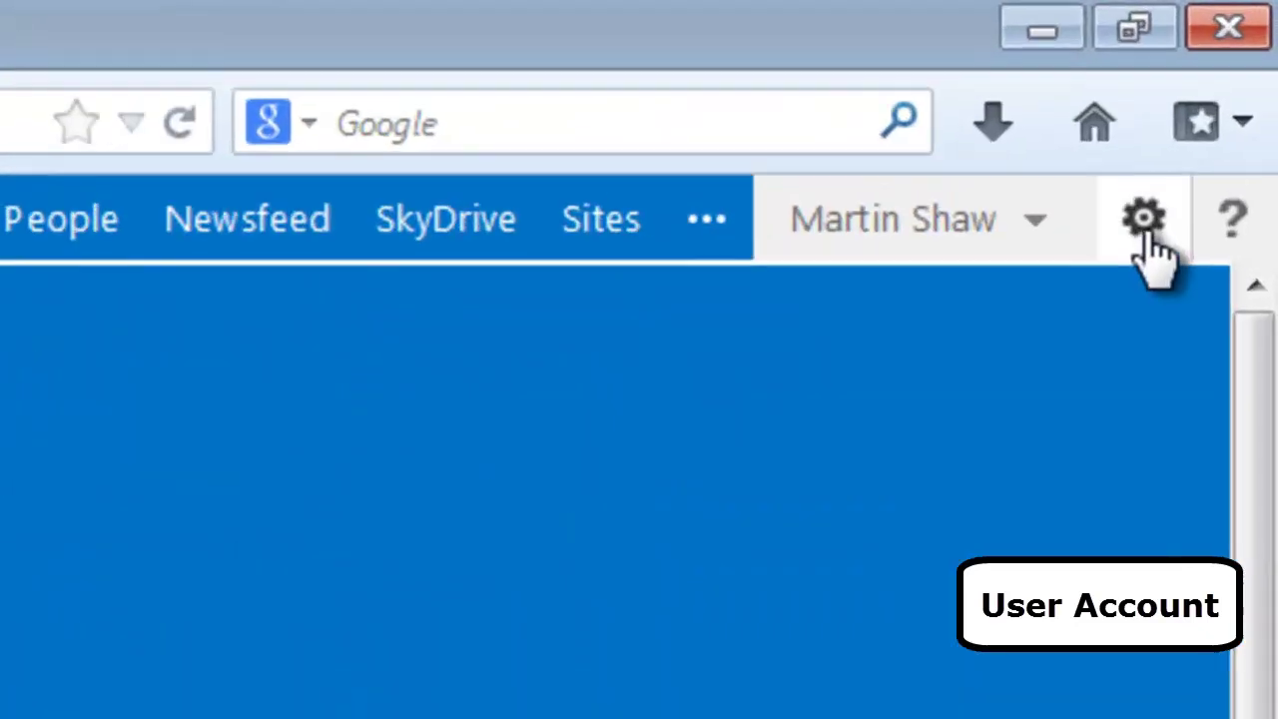
- Show the SharePoint Designer 2013 download under software tools & add-ins, then switch to SharePoint Designer
click(1148, 235)
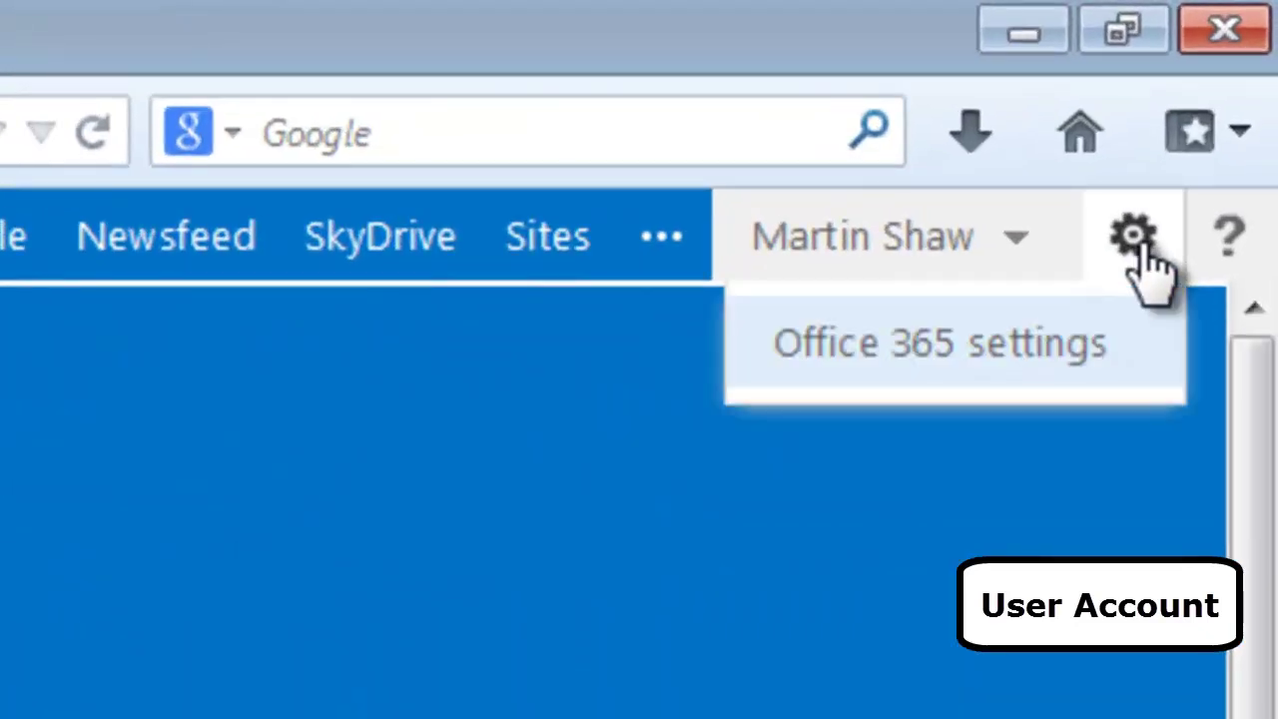
click(1005, 383)
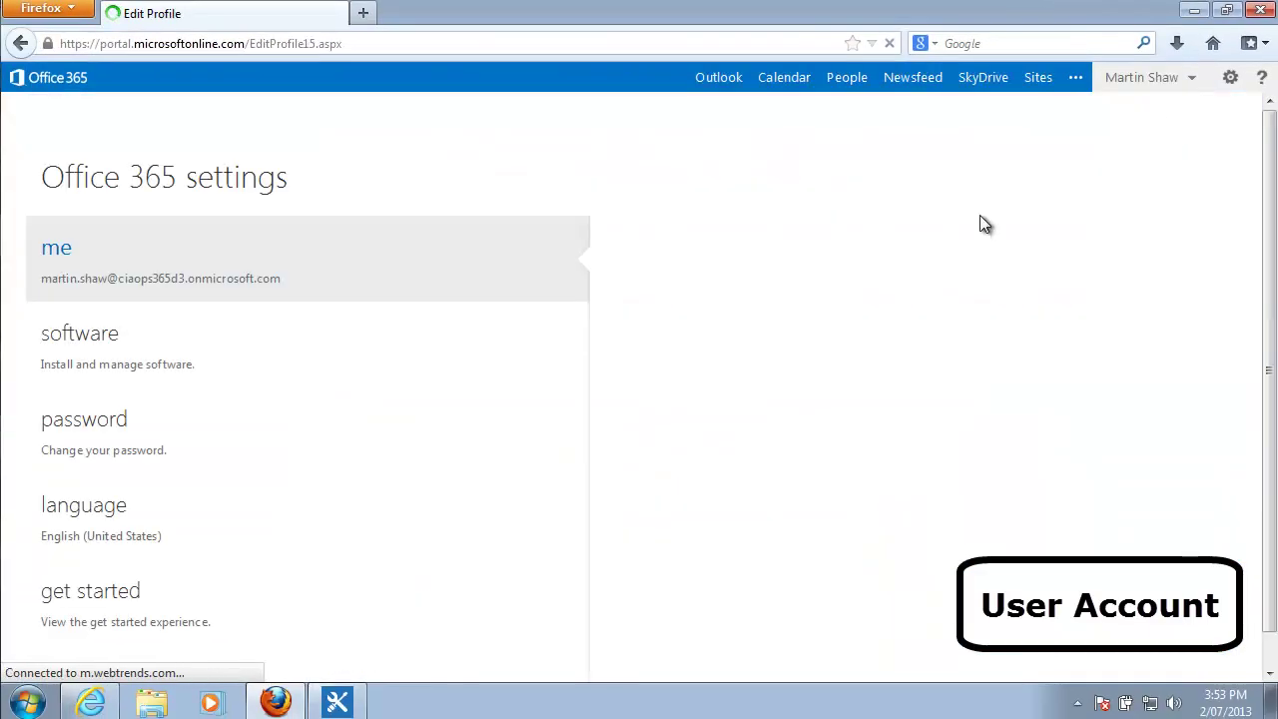
click(199, 353)
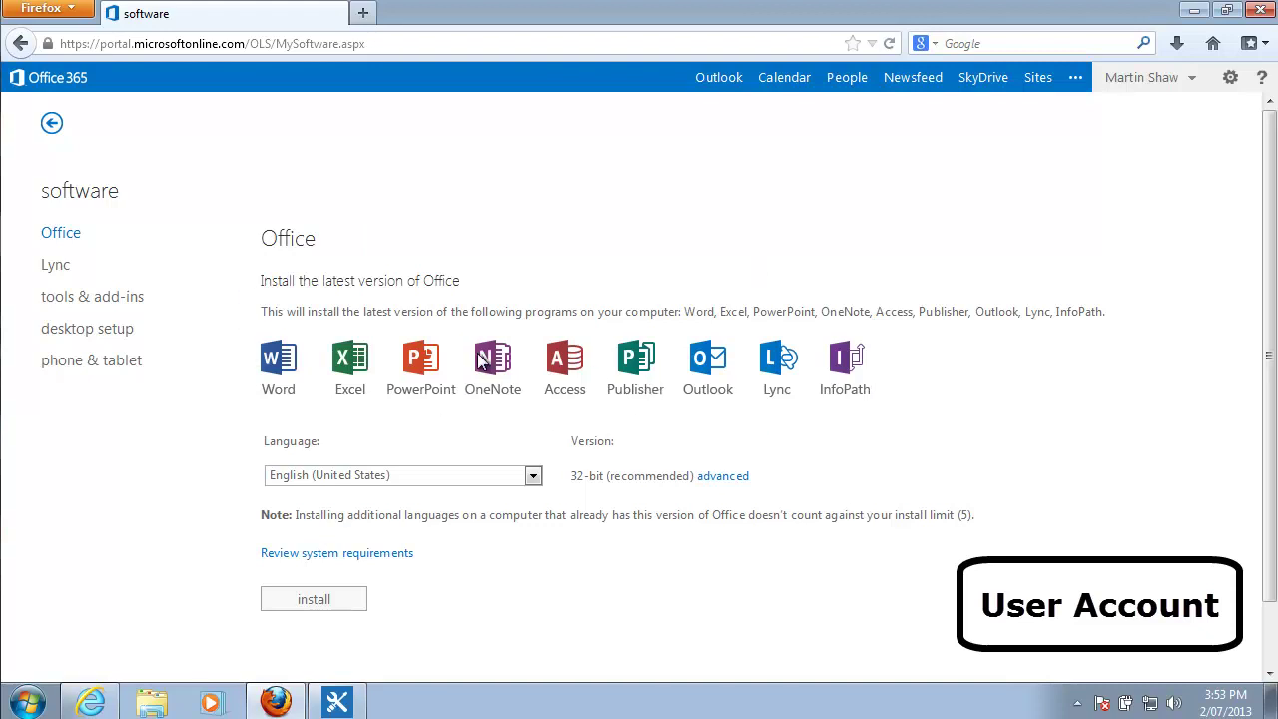
click(120, 303)
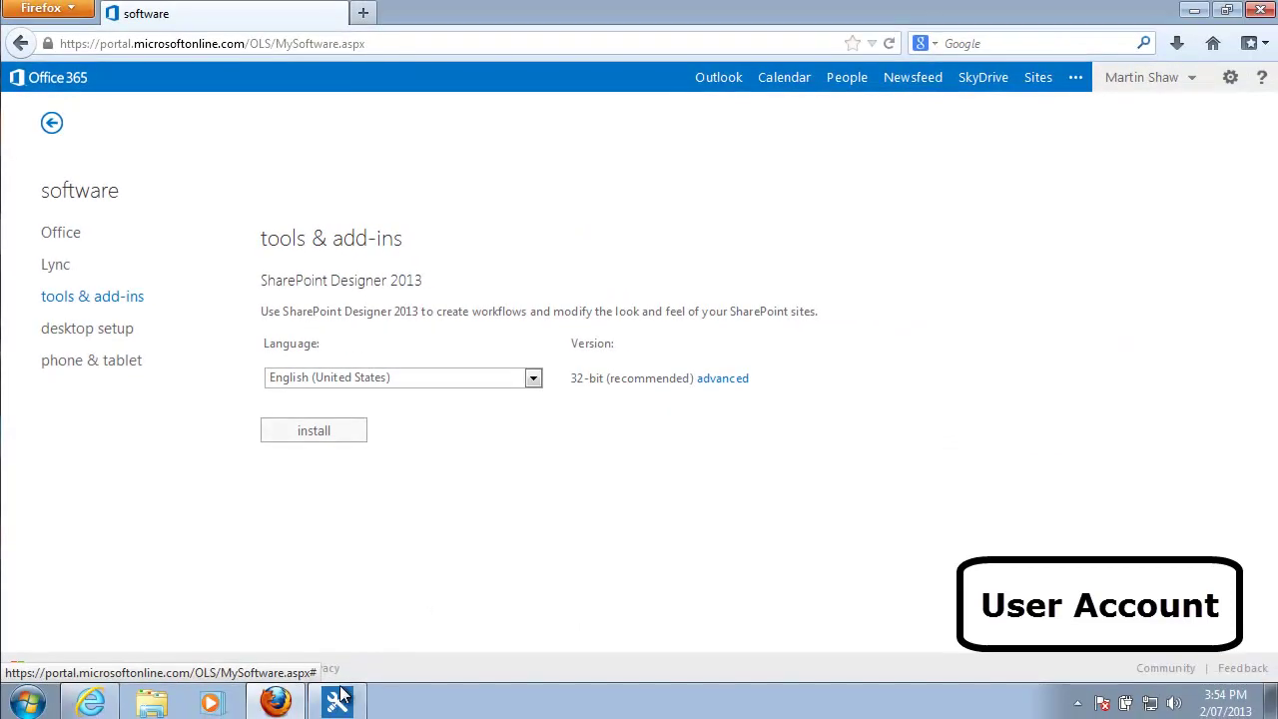
click(340, 691)
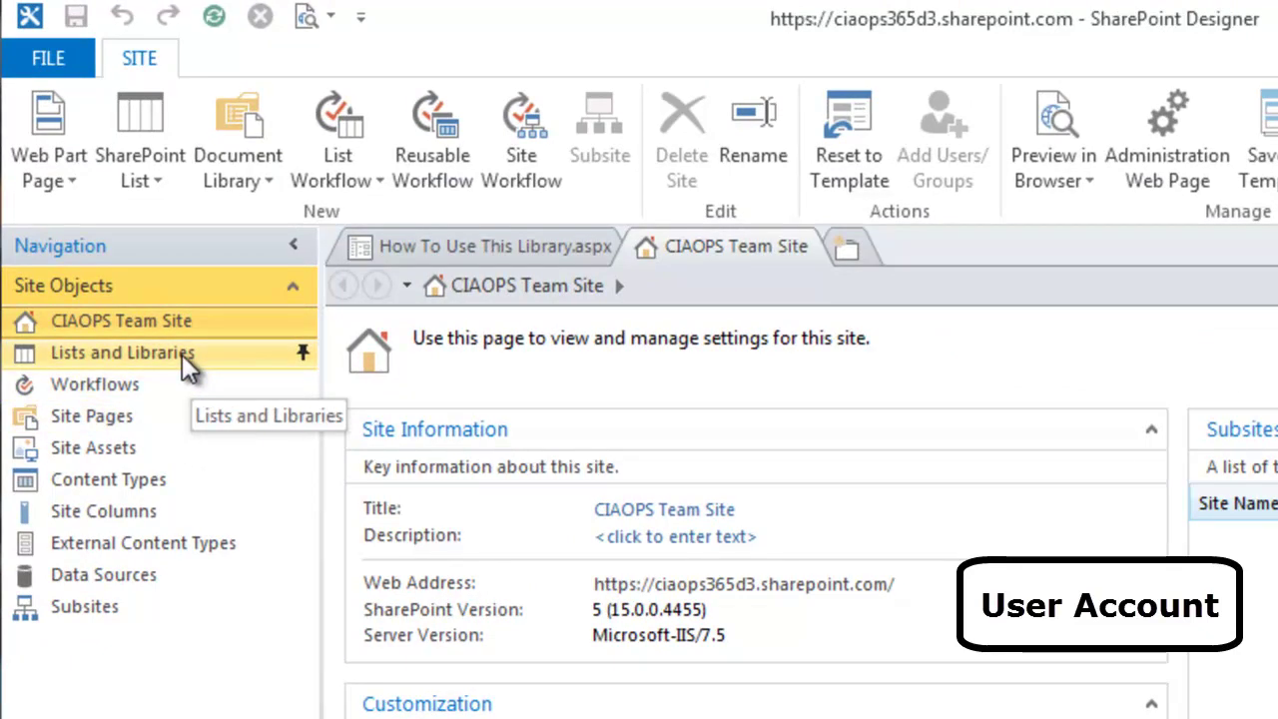
- Browse the Team Site's lists and libraries and open Site Pages' How To Use This Library.aspx for editing
click(181, 353)
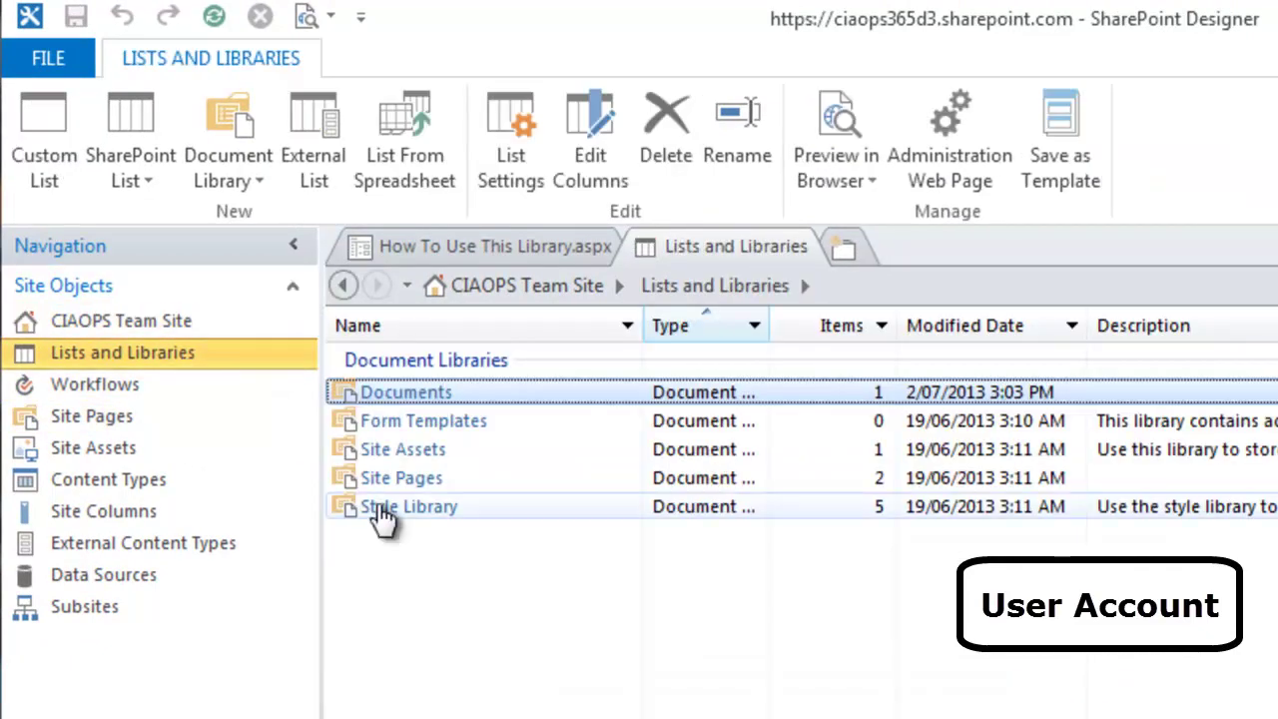
right_click(432, 393)
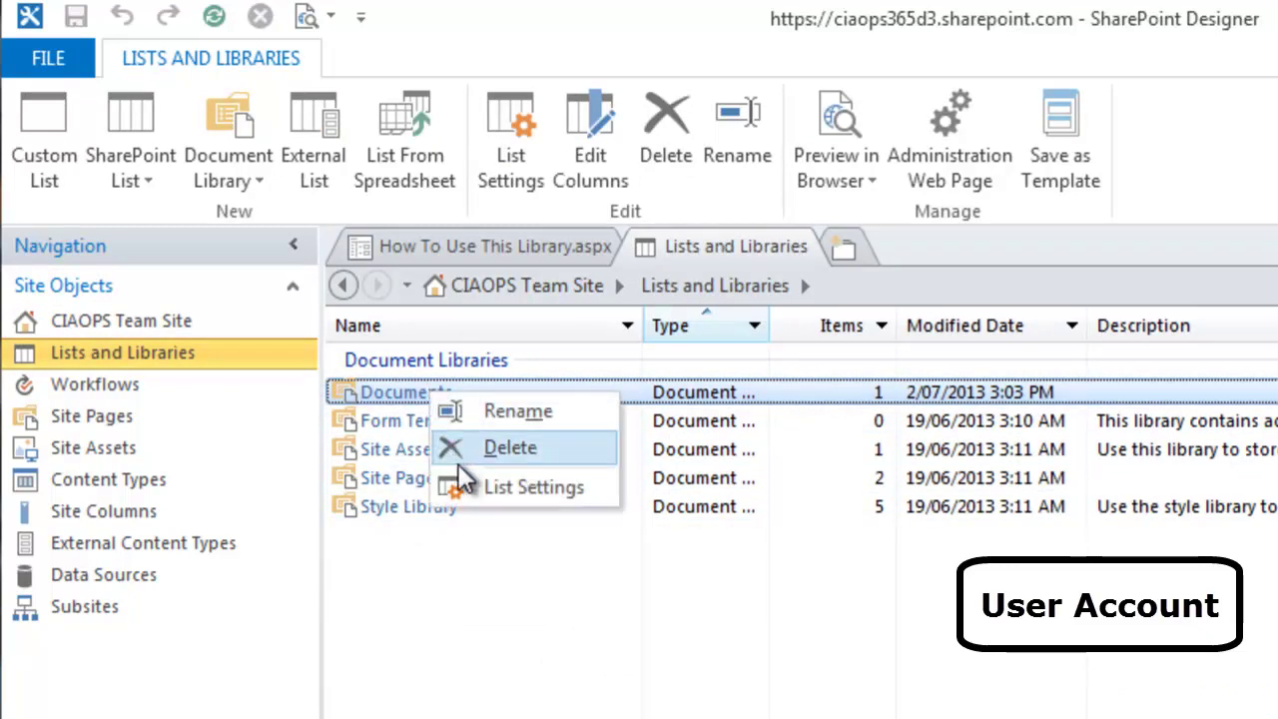
click(469, 641)
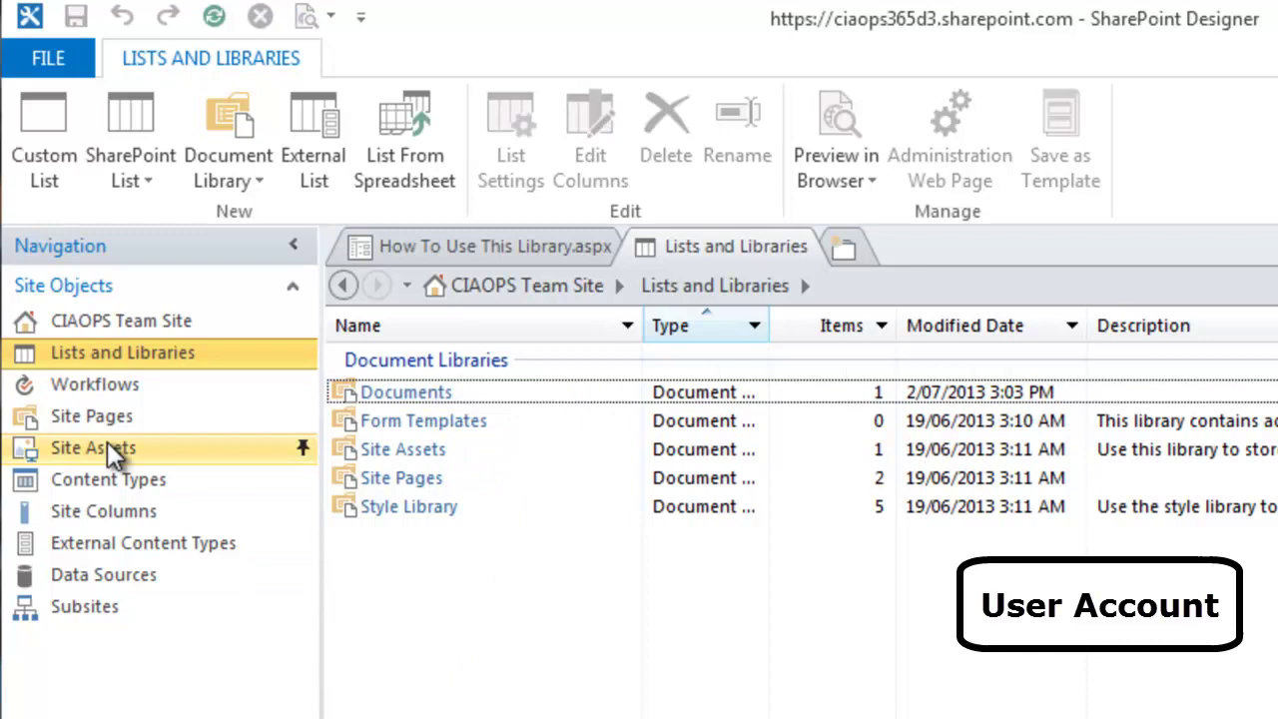
click(102, 424)
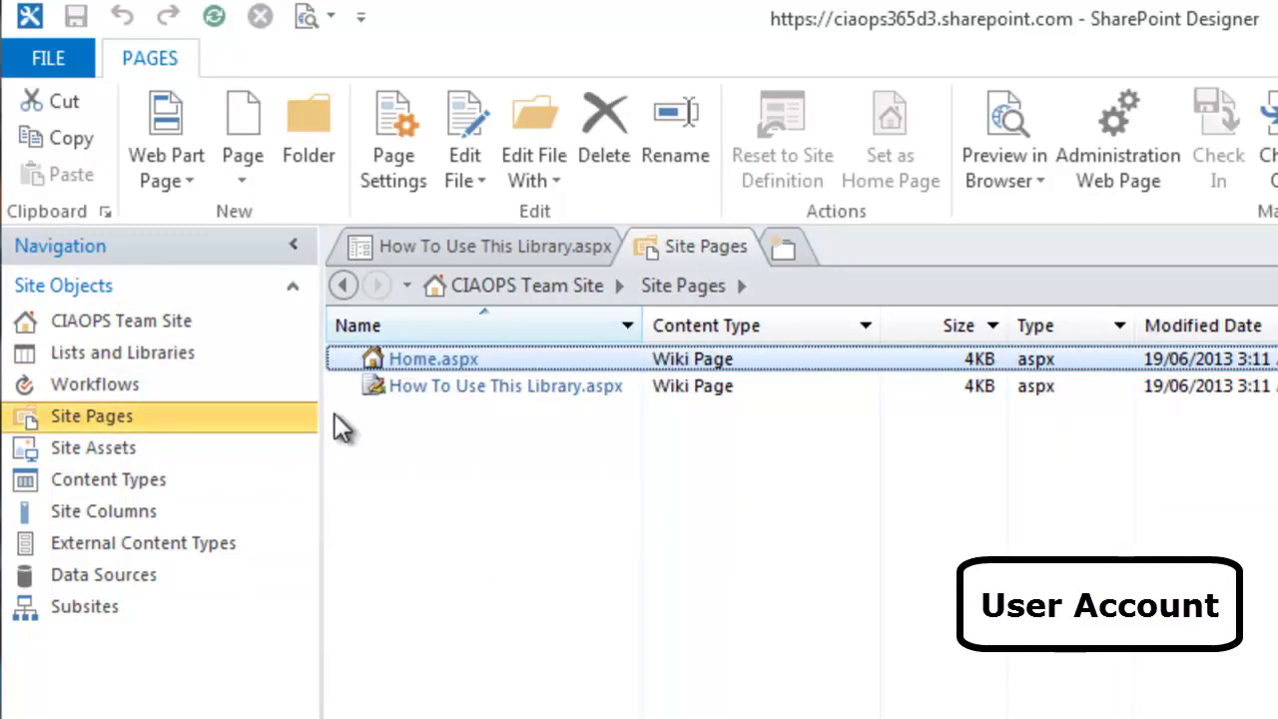
click(454, 395)
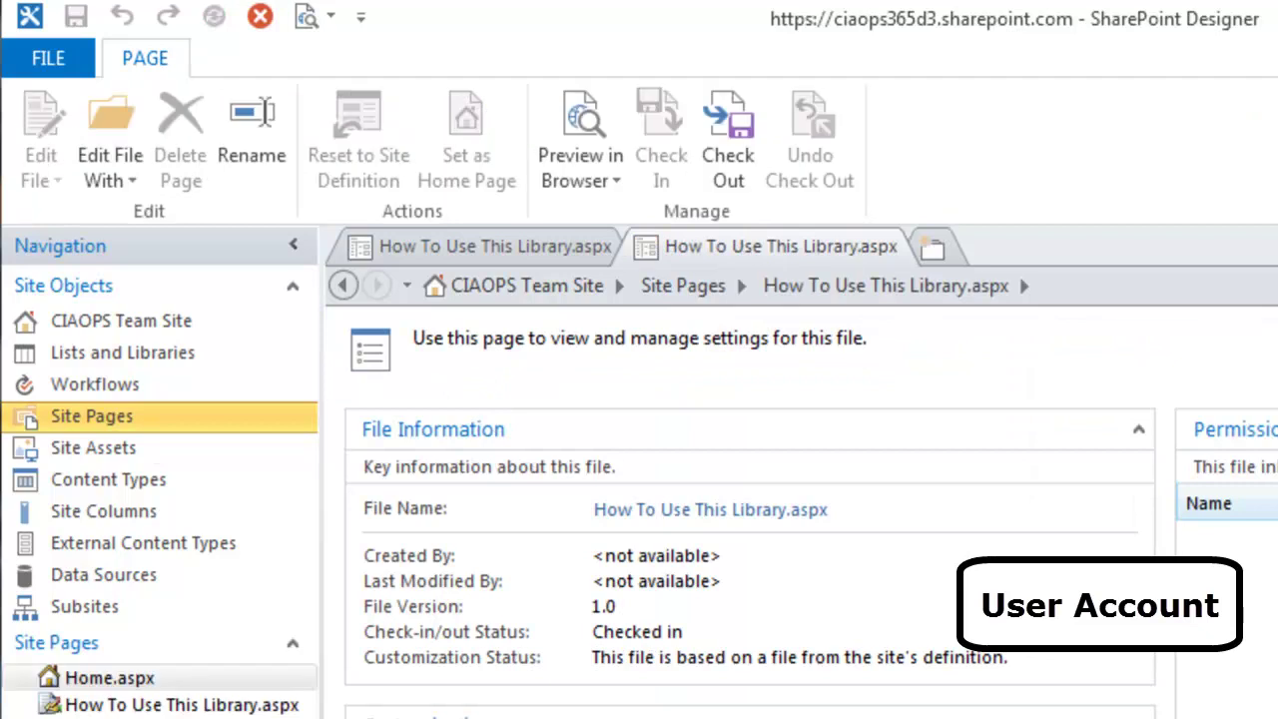
click(495, 246)
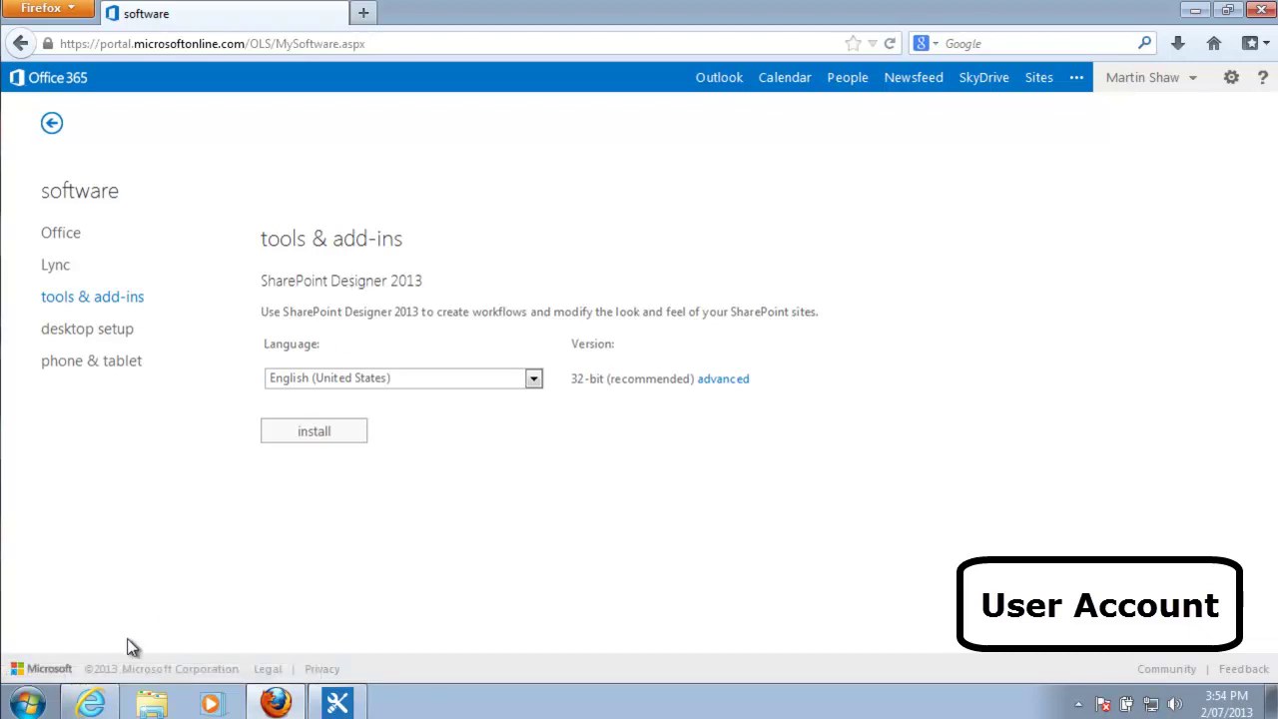
- Uncheck SharePoint Designer in the admin center's user software settings, keeping Office and Lync, and save
click(90, 703)
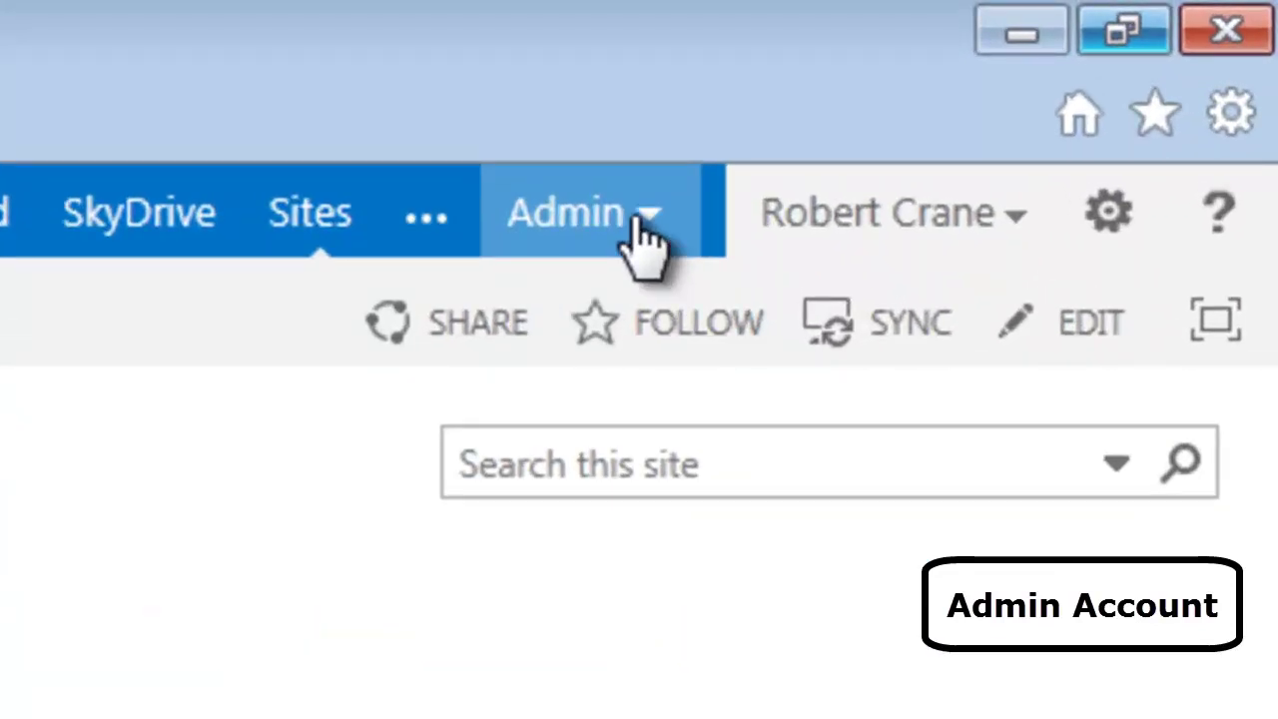
click(647, 240)
click(479, 324)
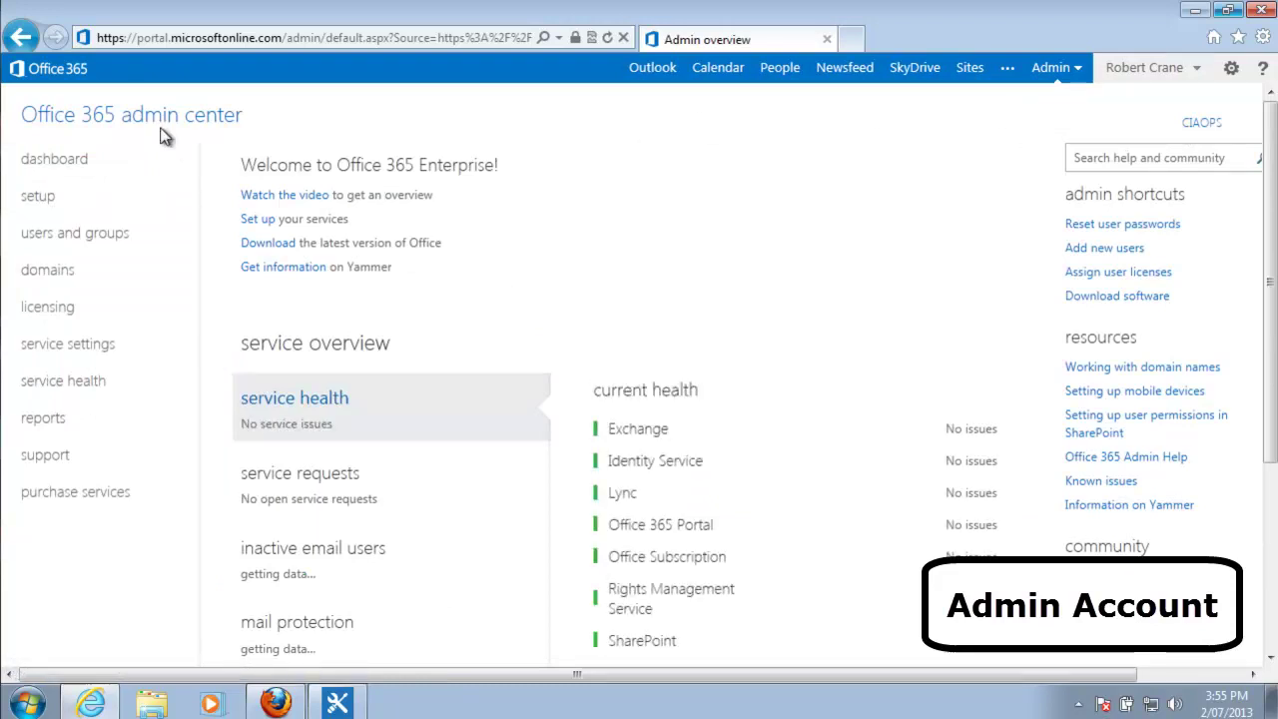
click(96, 354)
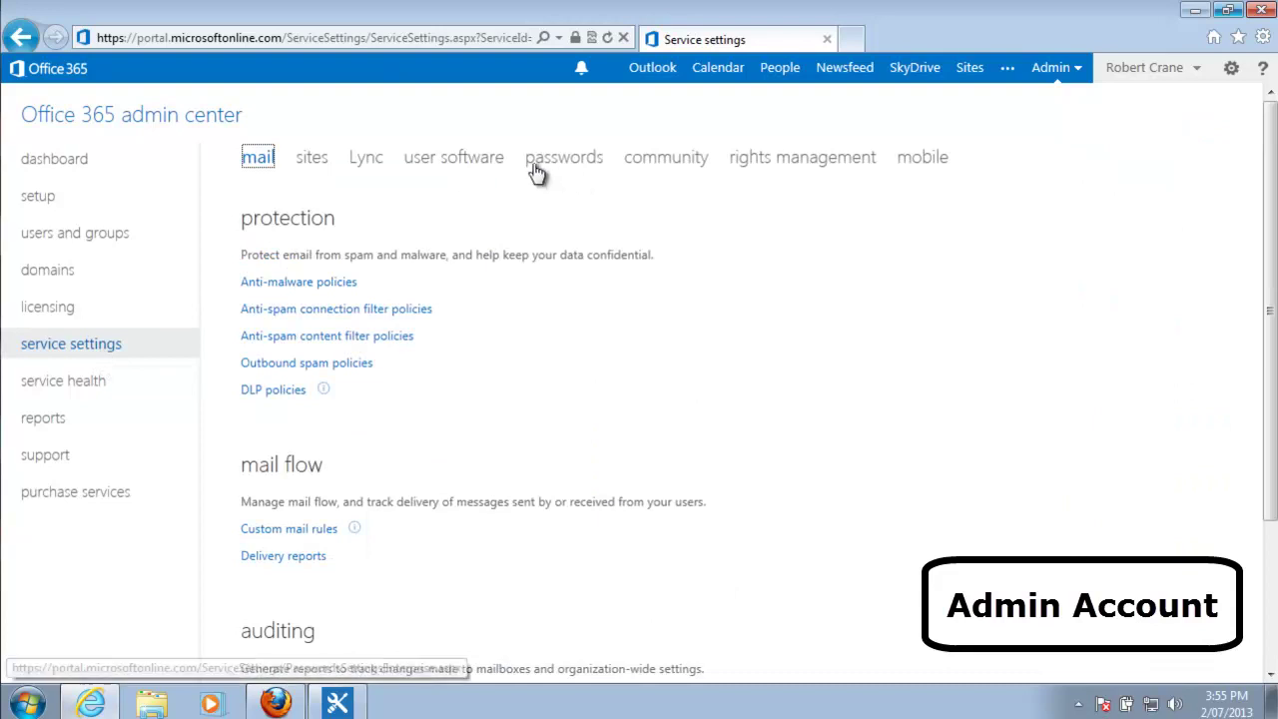
click(469, 170)
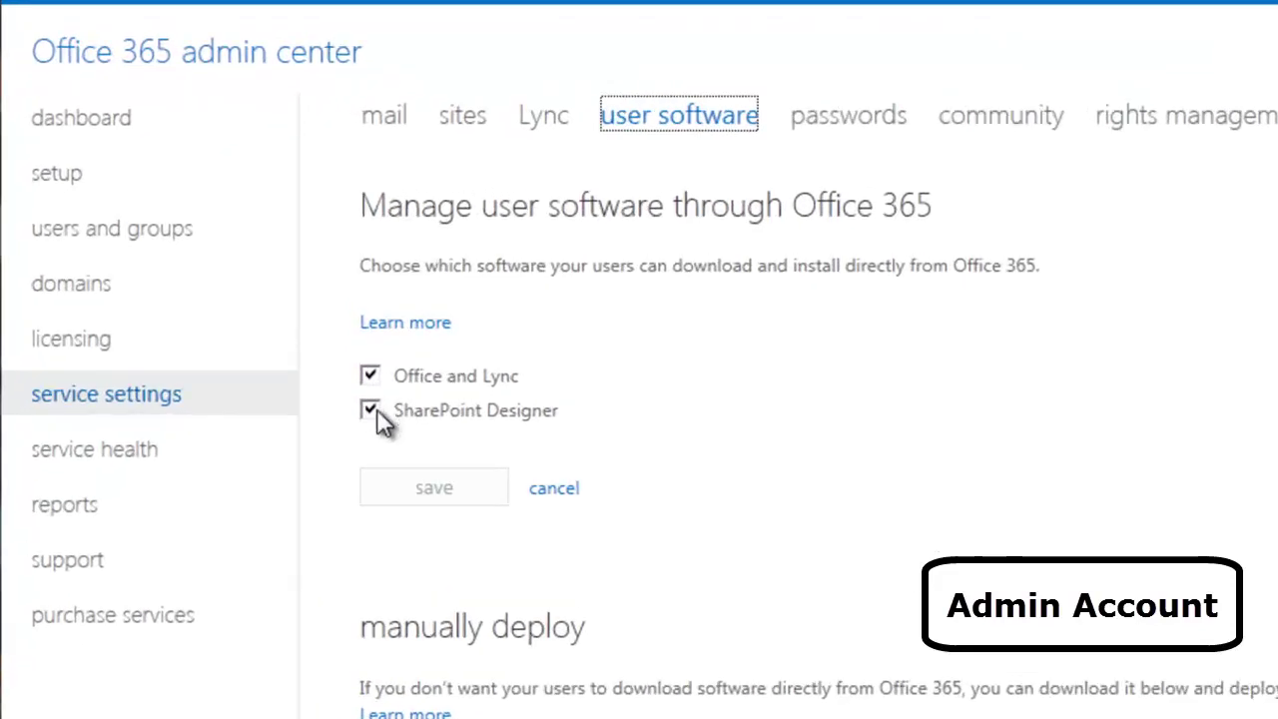
click(371, 410)
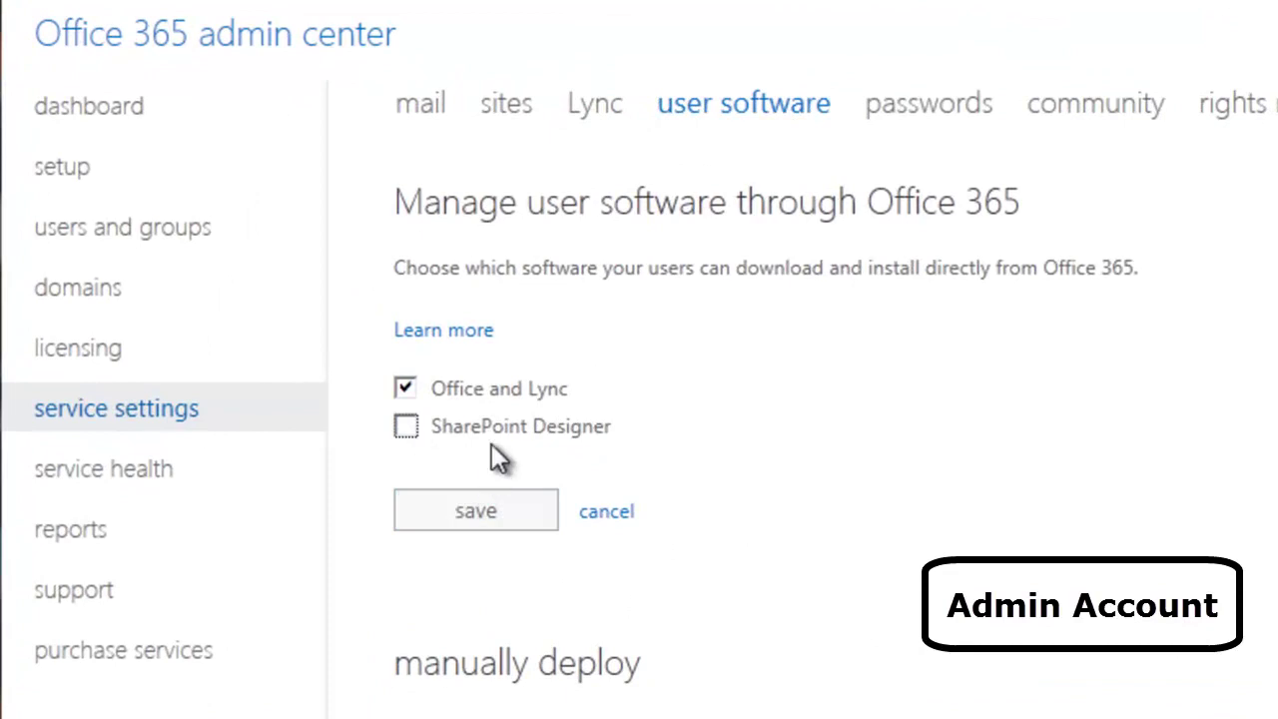
click(495, 514)
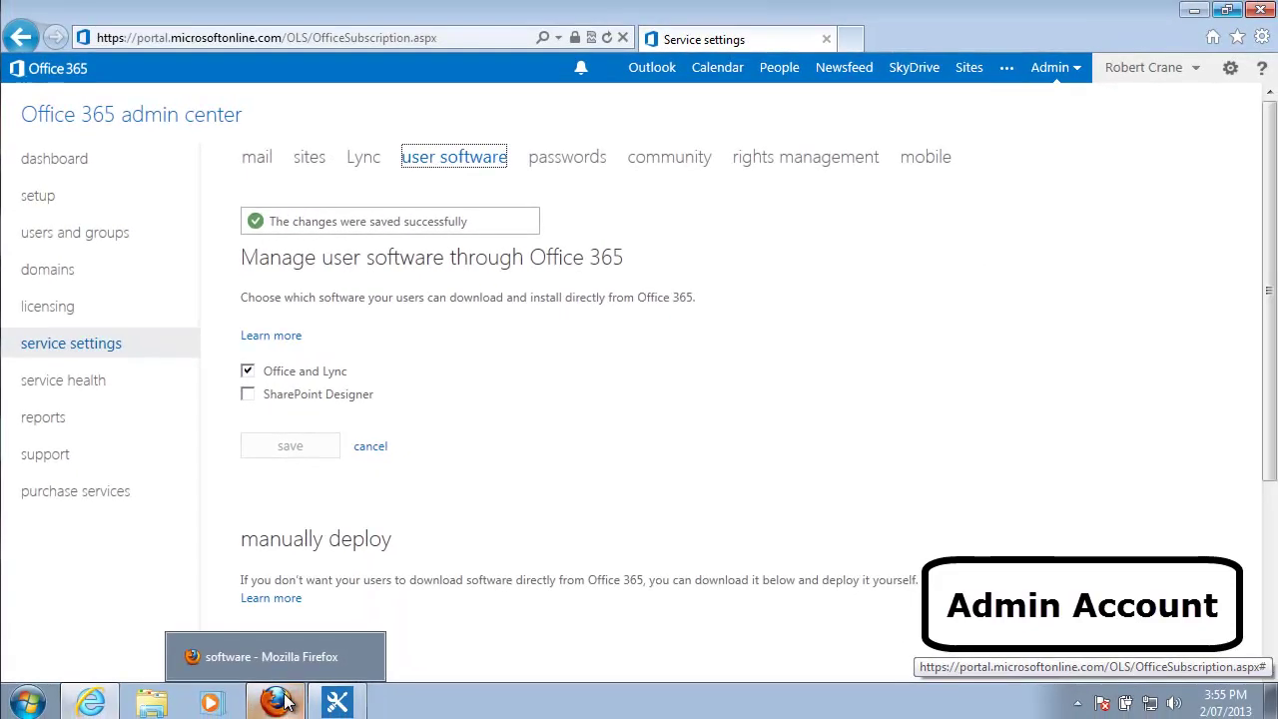
- Sign the user out of their Office 365 session
click(282, 702)
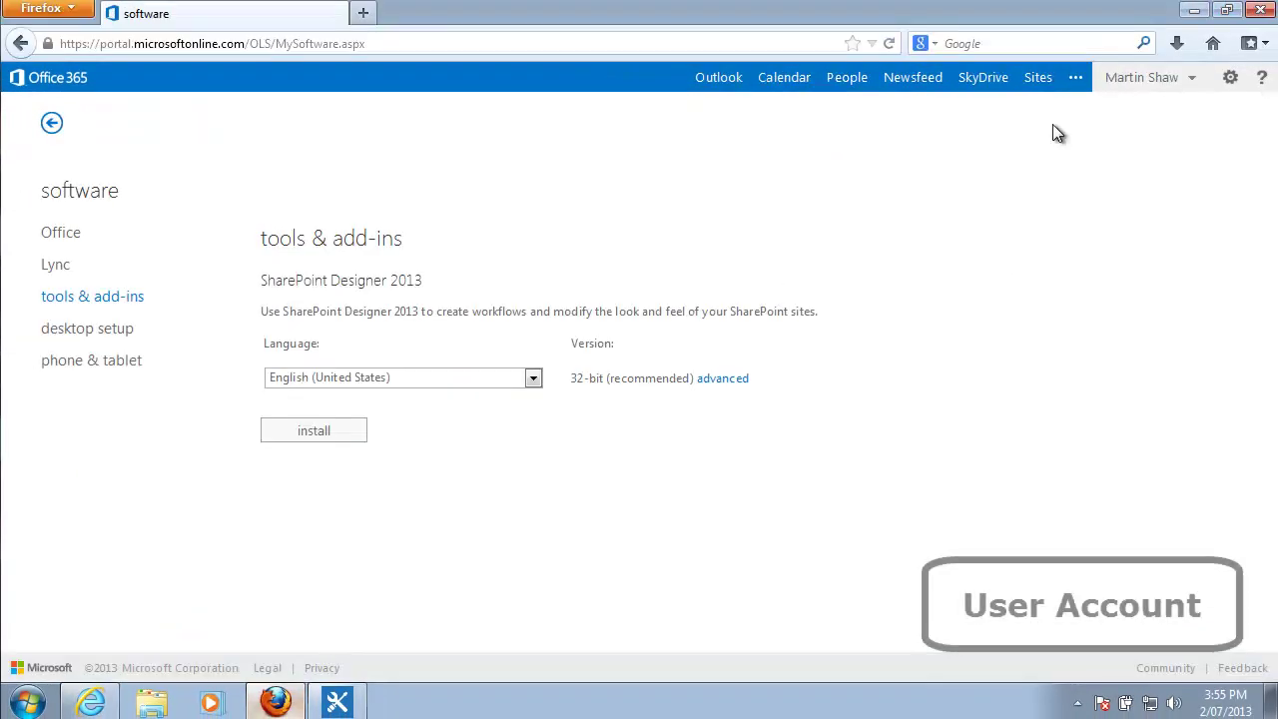
click(1180, 86)
click(1116, 145)
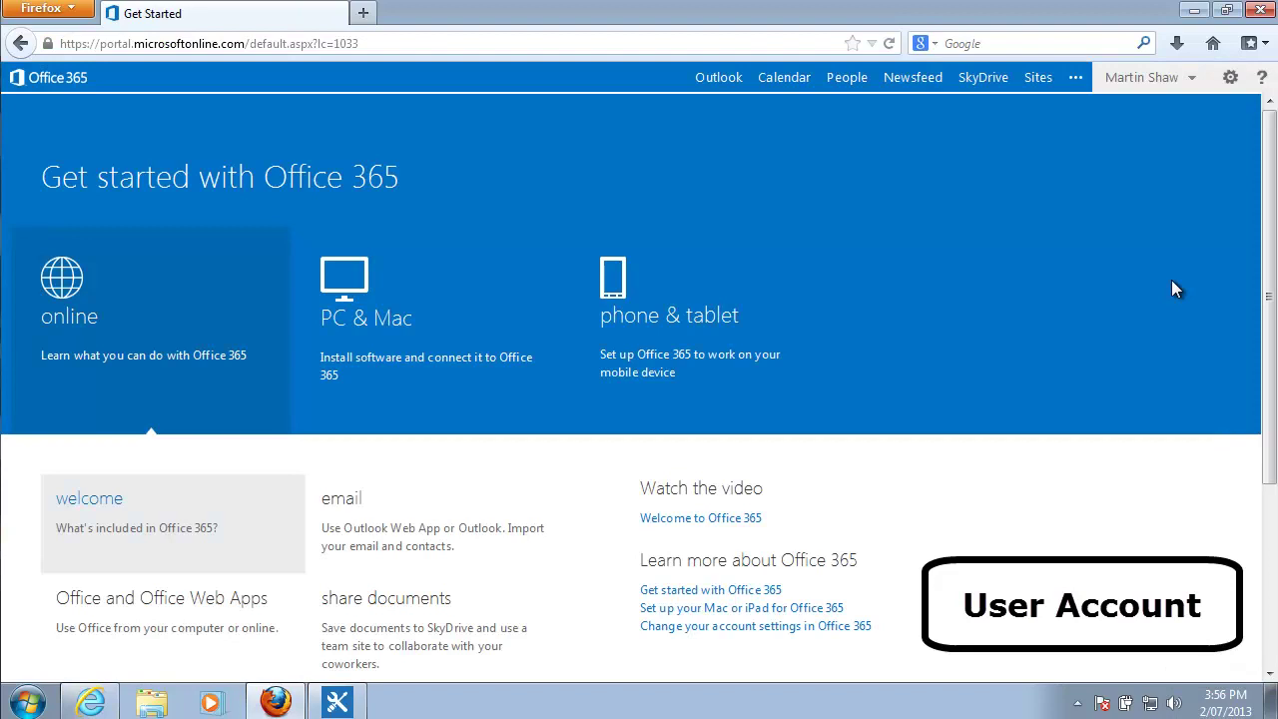
- After signing back in, recheck the SharePoint Designer option under software tools & add-ins
click(1233, 86)
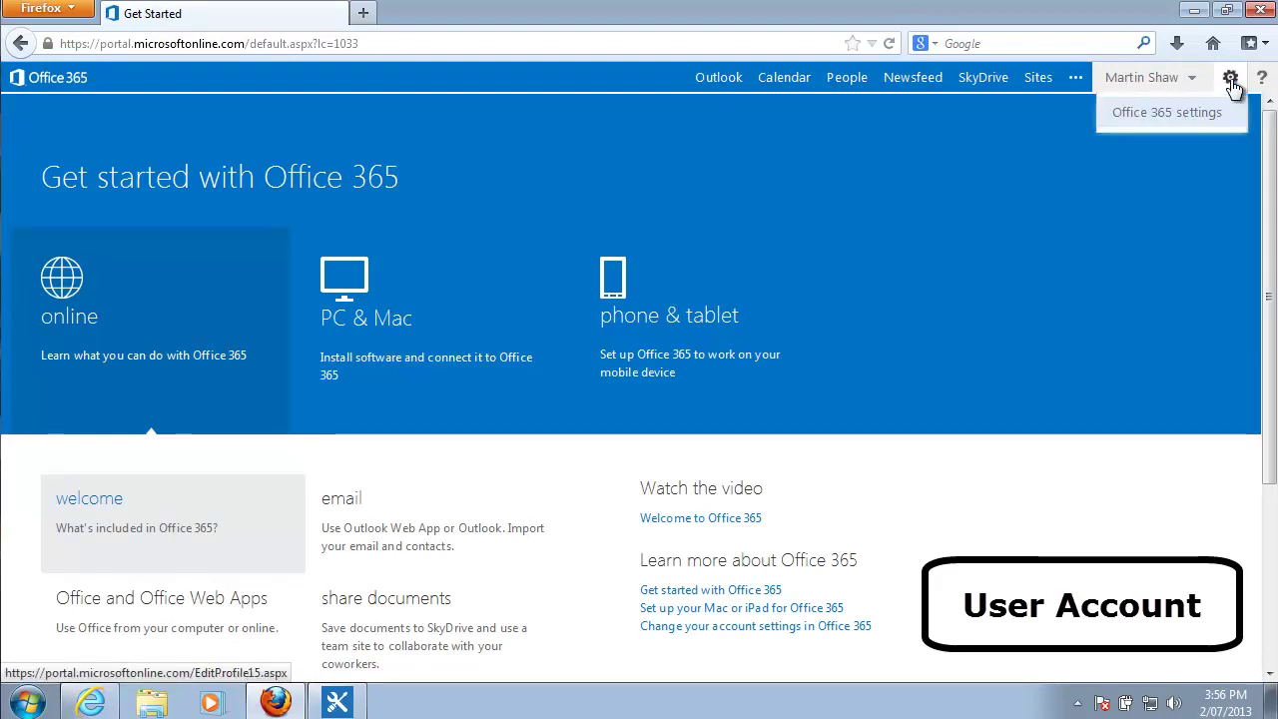
click(1193, 114)
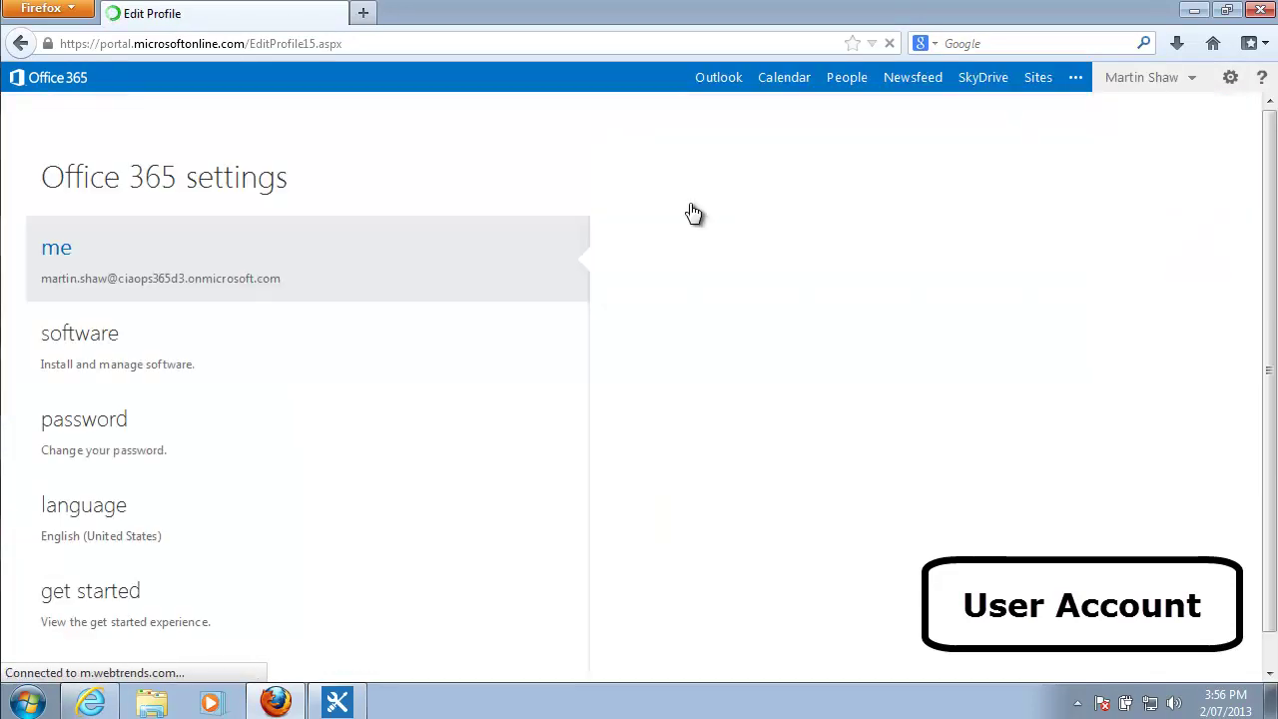
click(140, 333)
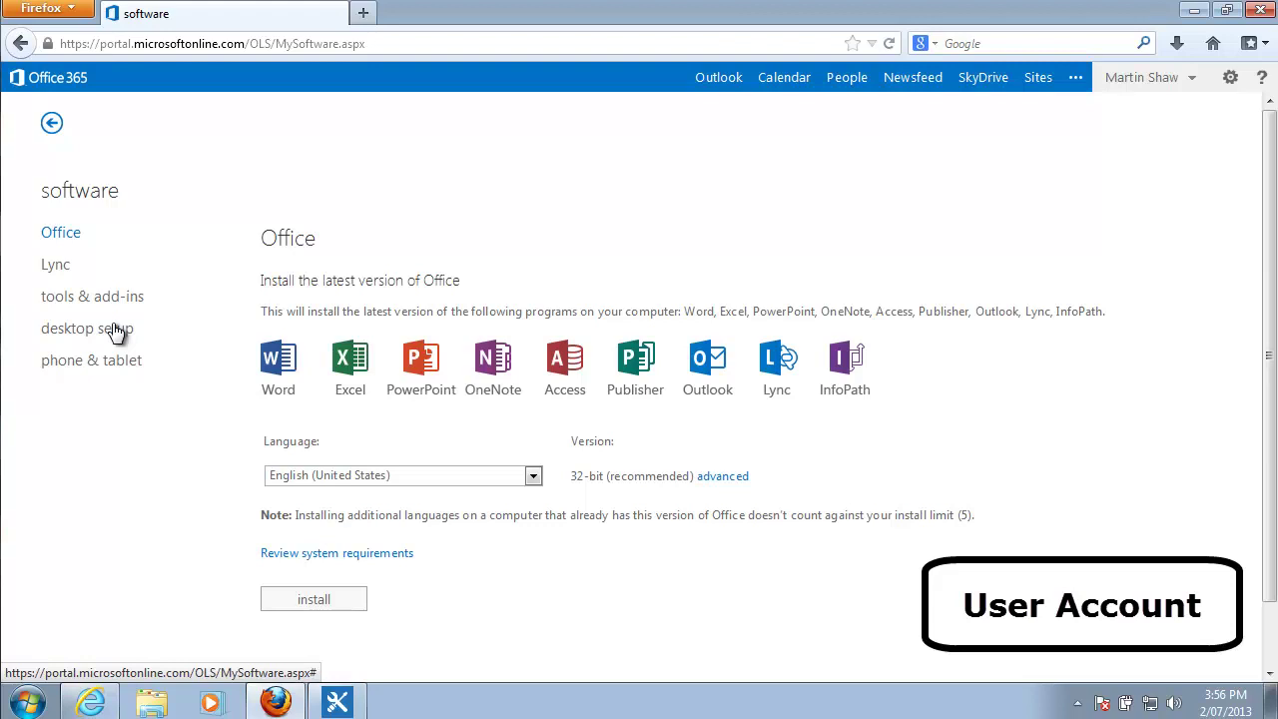
click(118, 299)
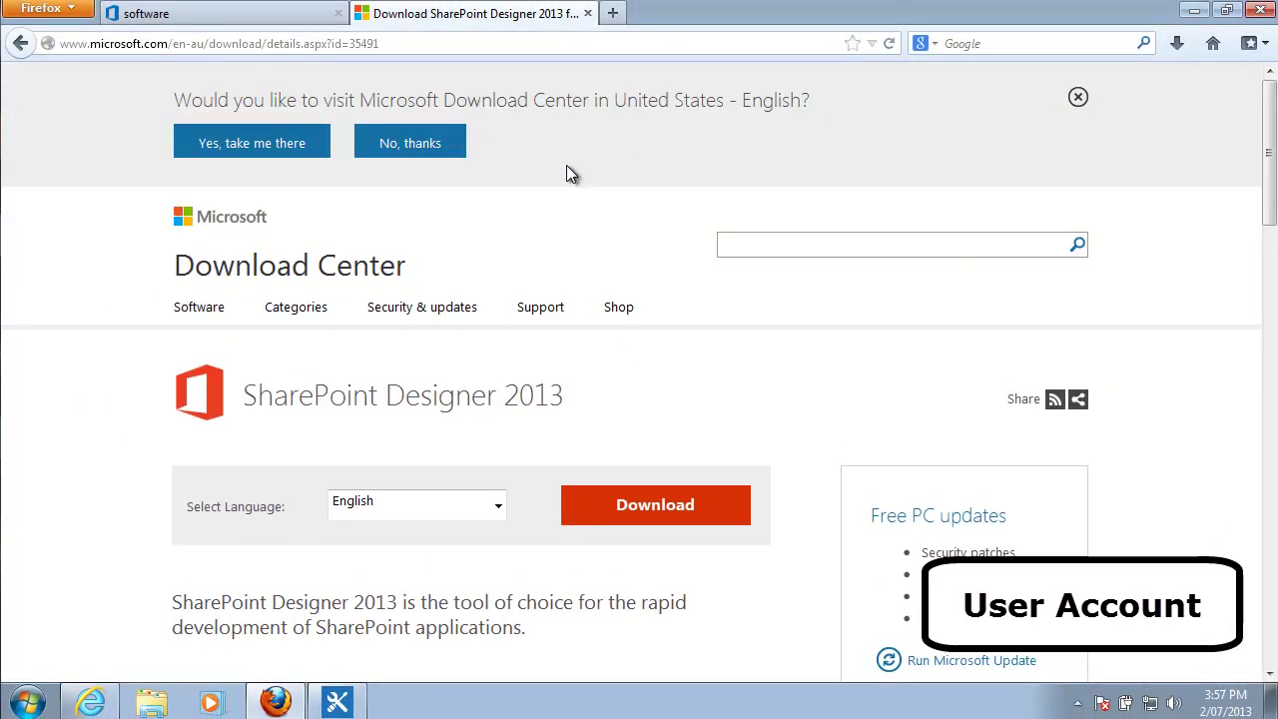
- Choose 'No, thanks' on the region banner to stay on the SharePoint Designer 2013 download page
click(457, 148)
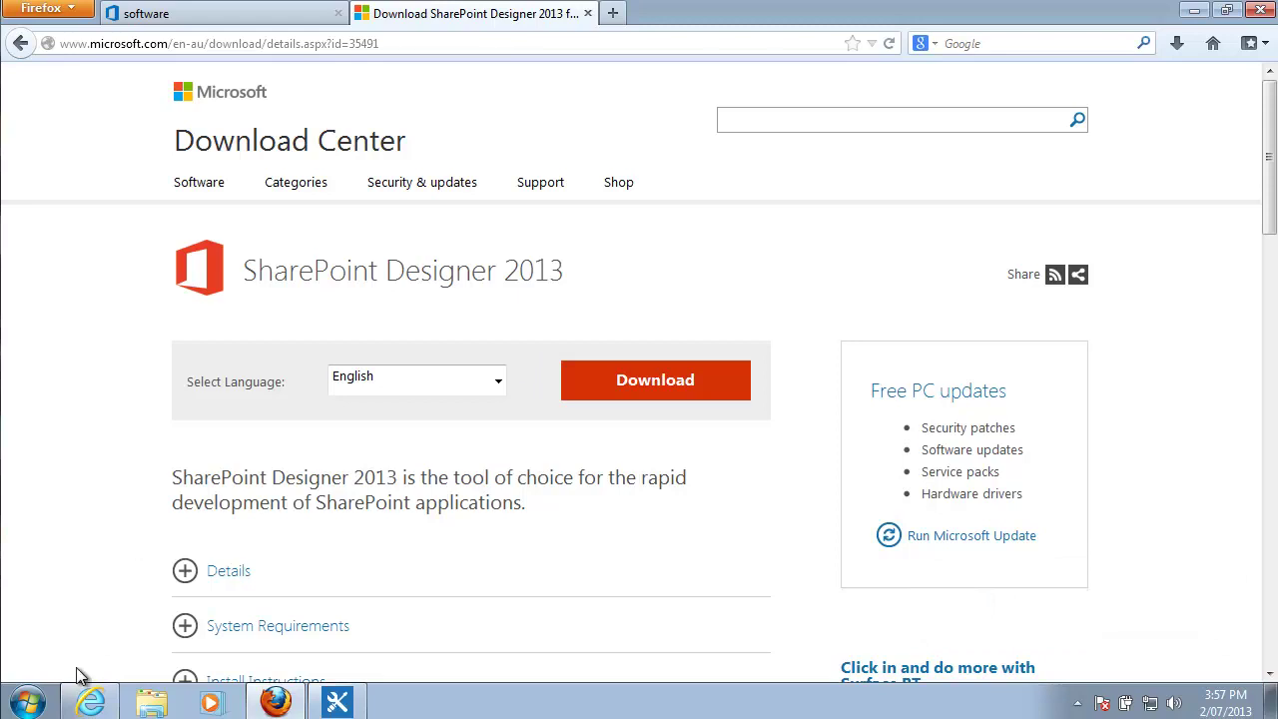
- In the Team Site's Site settings, untick Enable SharePoint Designer under SharePoint Designer Settings
click(90, 702)
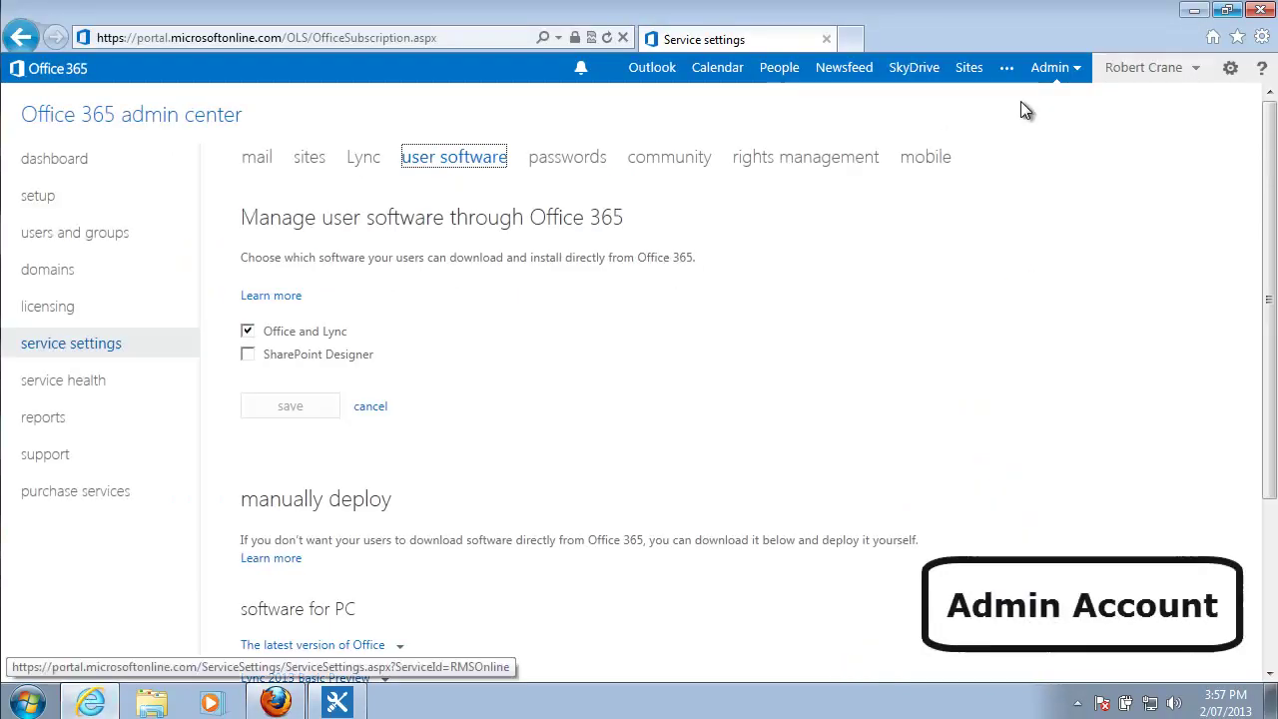
click(968, 70)
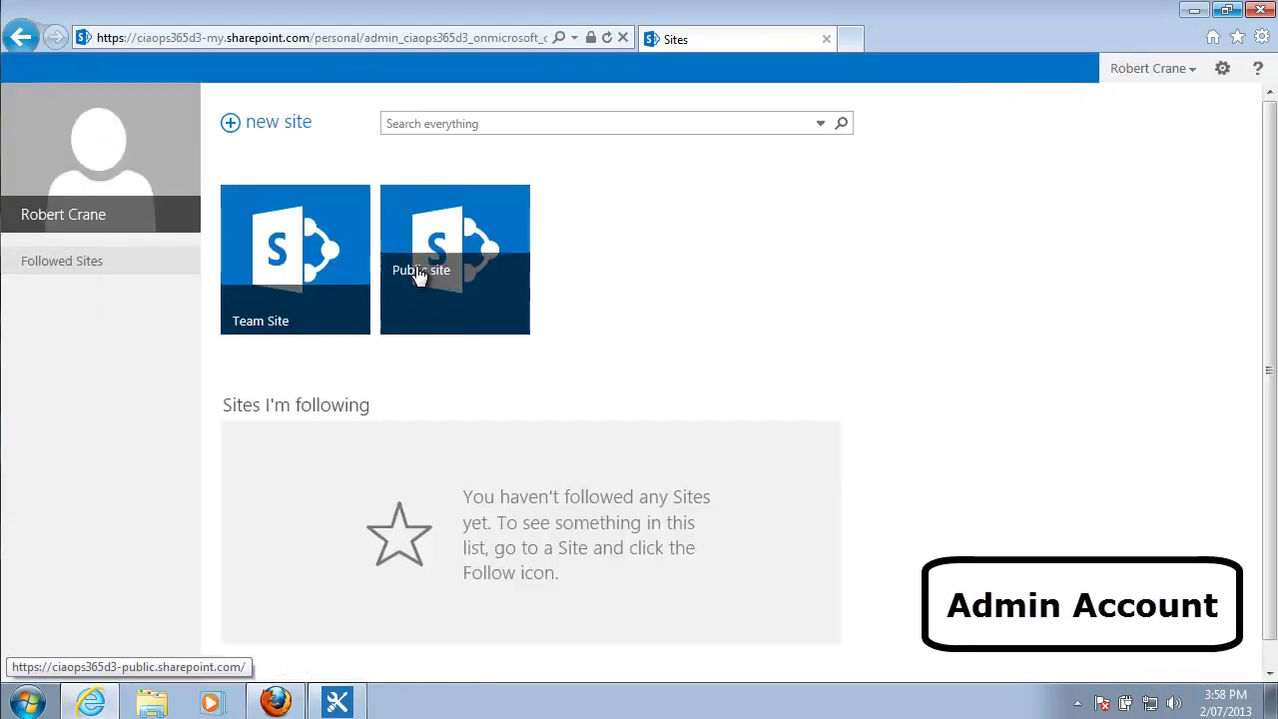
click(270, 249)
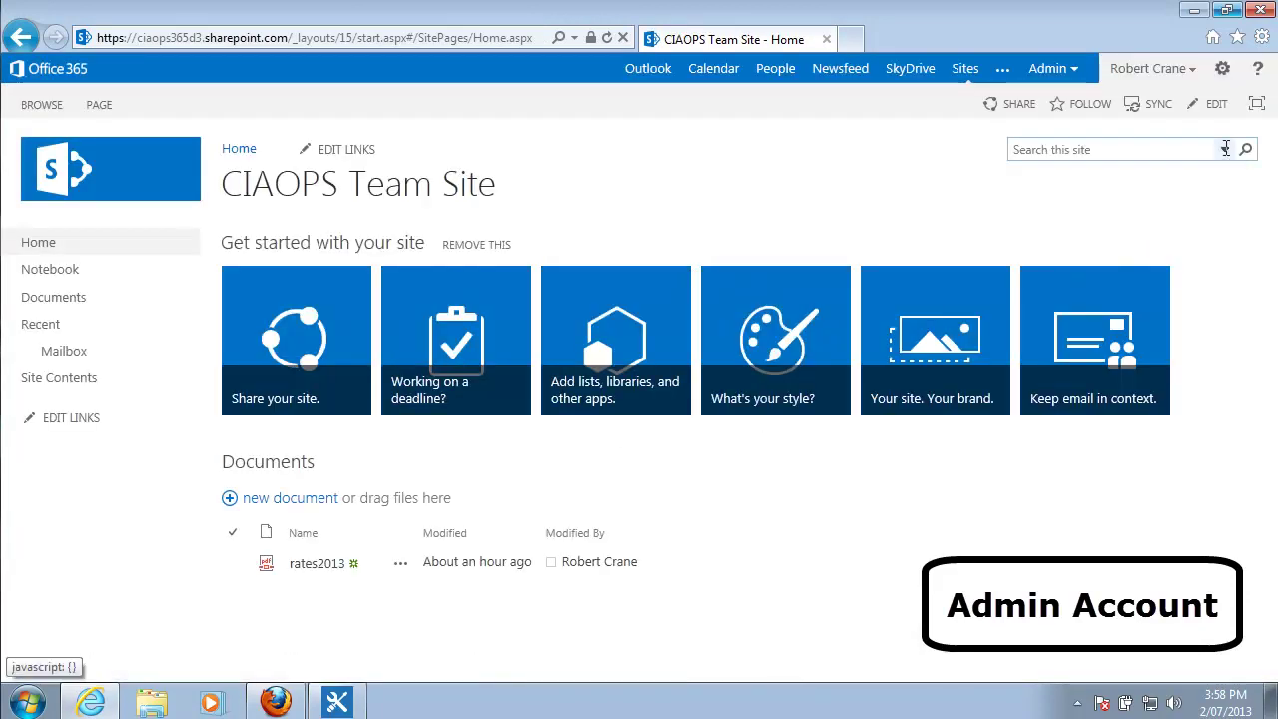
click(1224, 70)
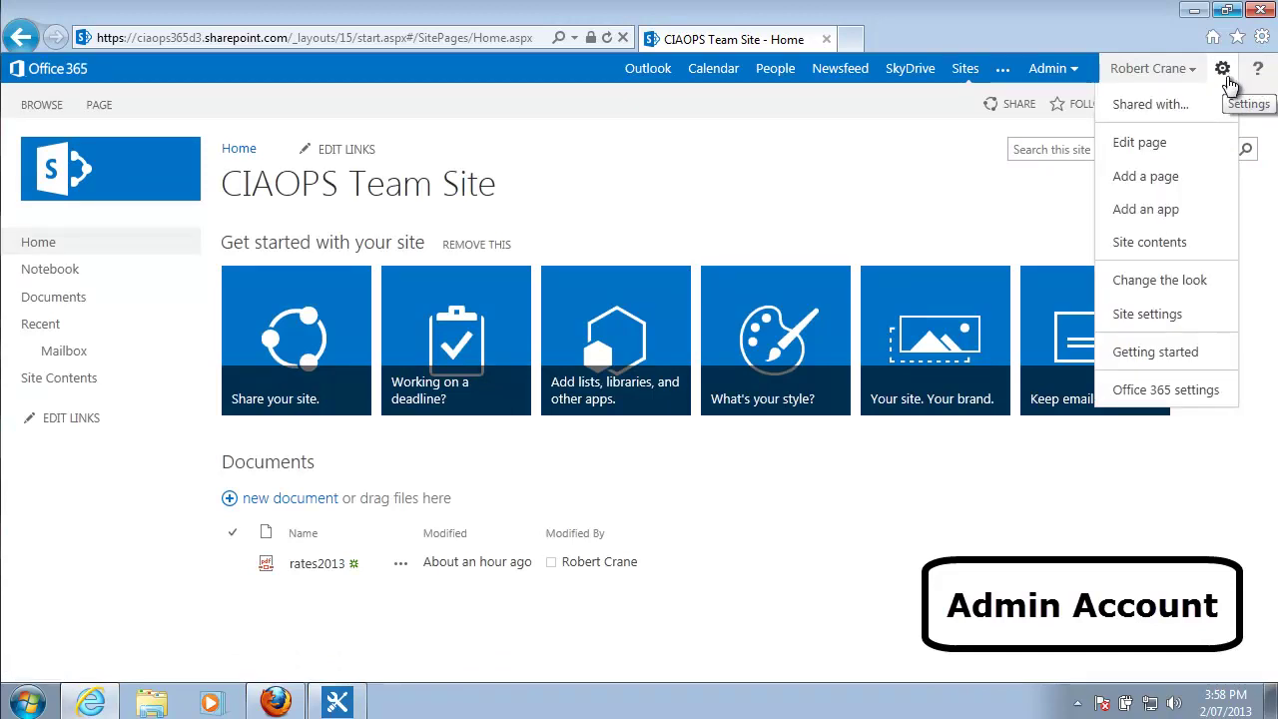
click(1158, 316)
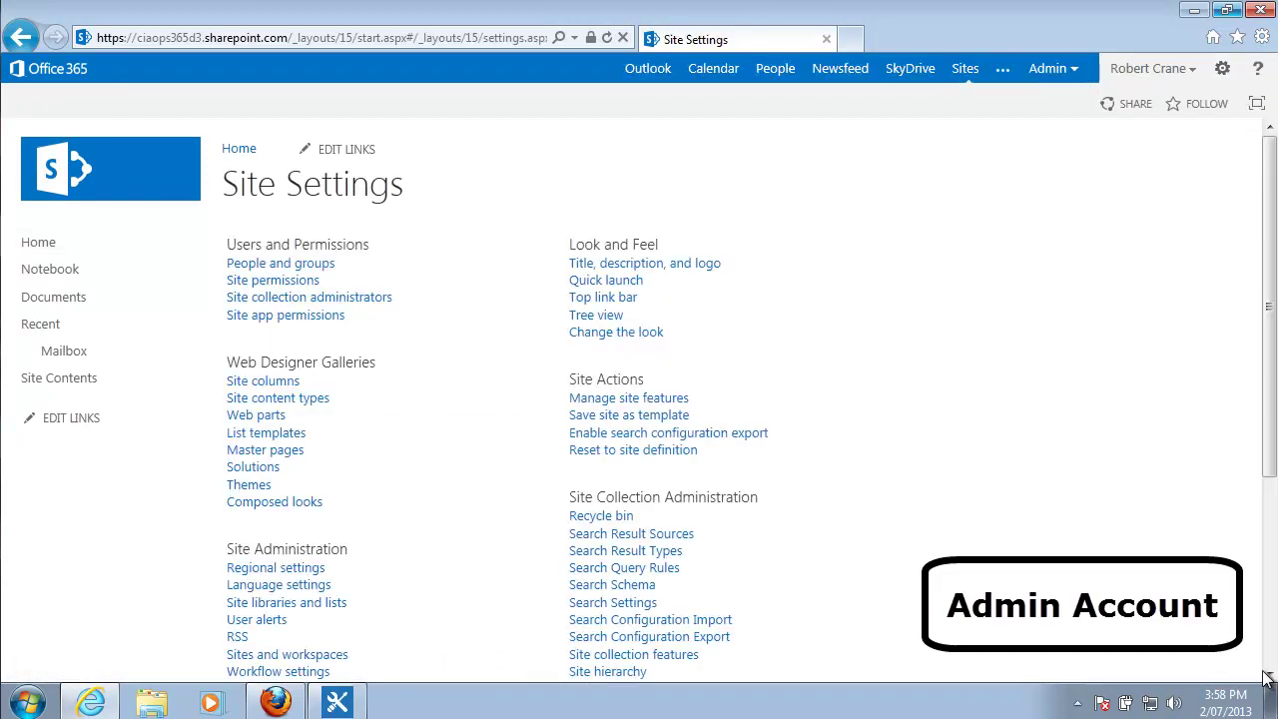
scroll(1270, 679, down, 3)
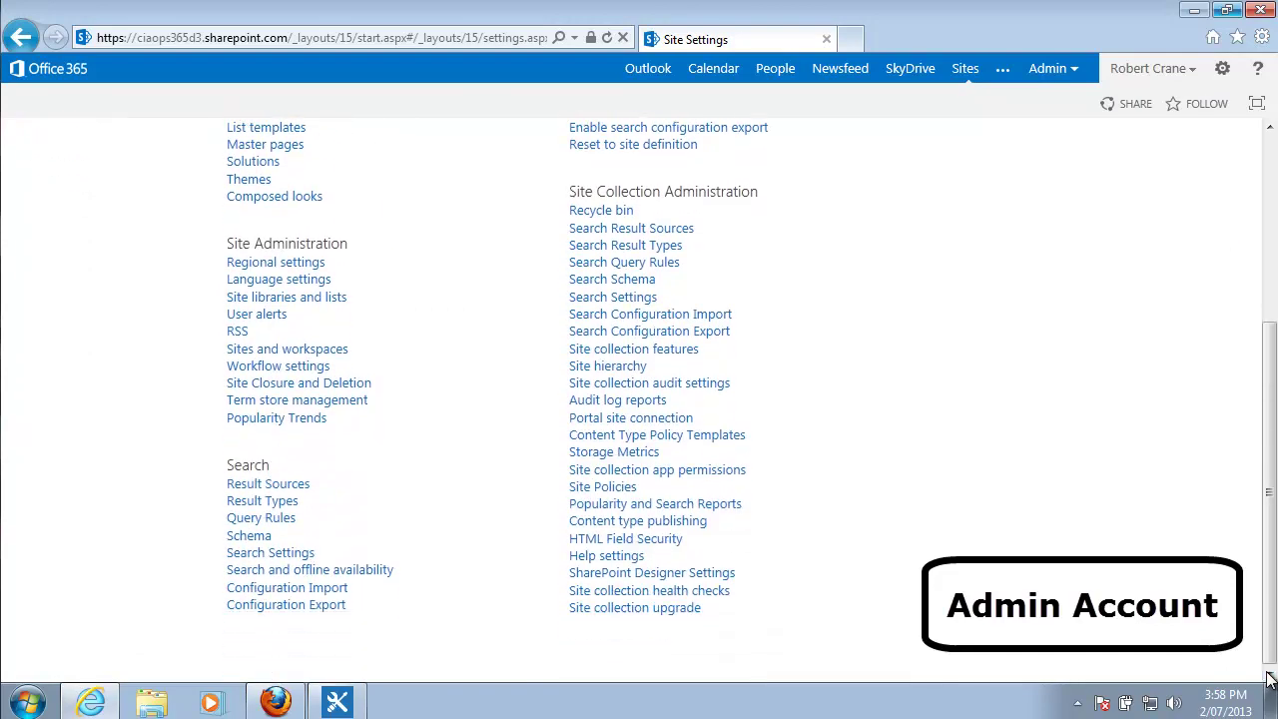
click(683, 581)
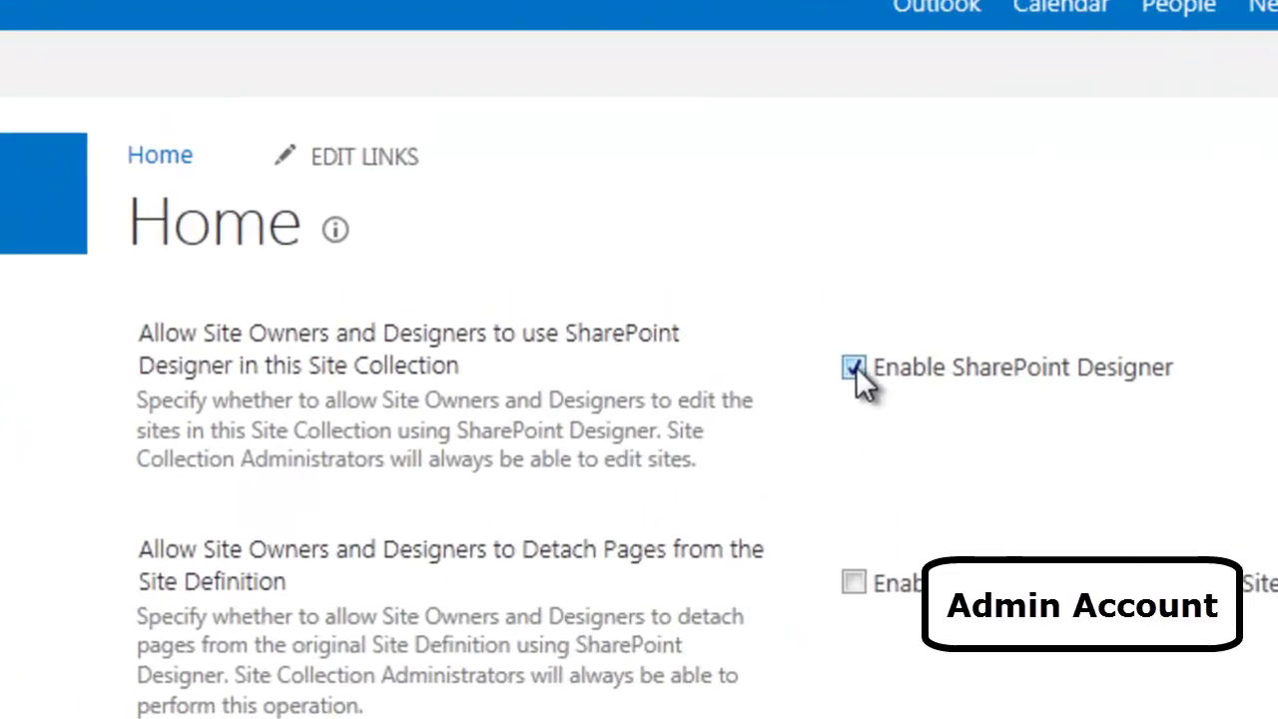
click(856, 367)
scroll(639, 409, down, 3)
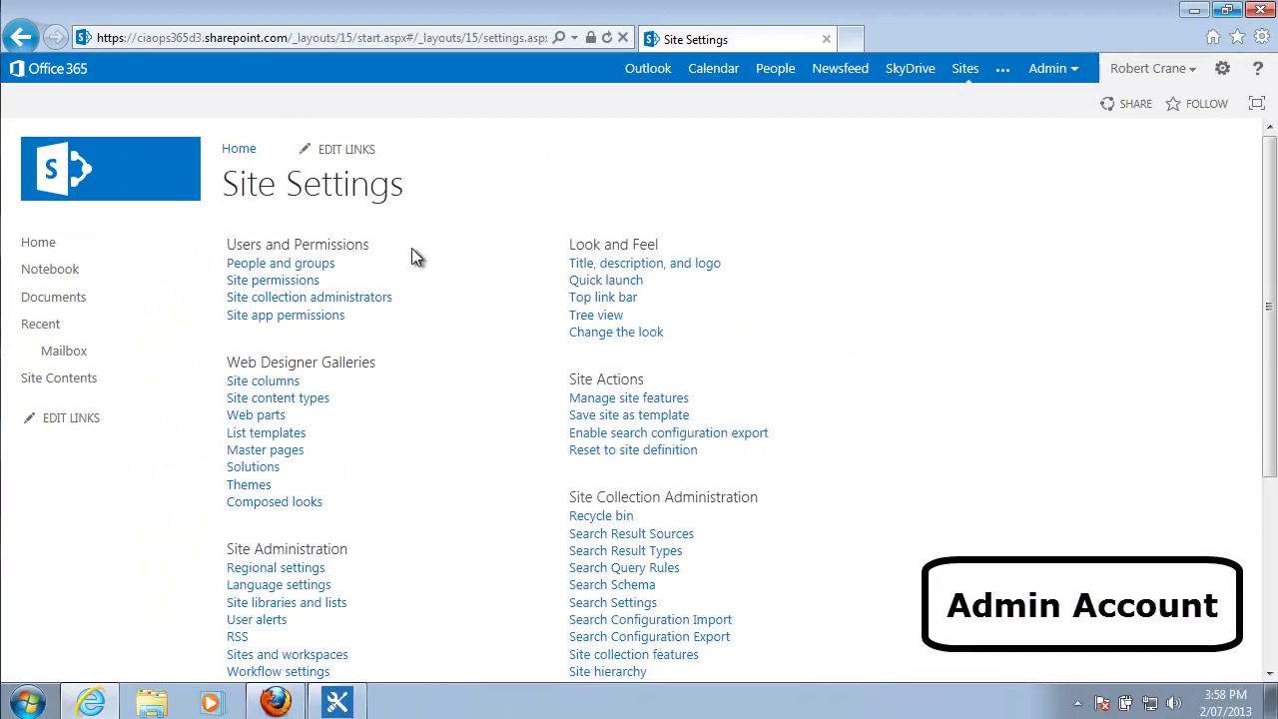
- Review the Team Site's permissions and its Members group, then go to the Office 365 admin center
click(313, 285)
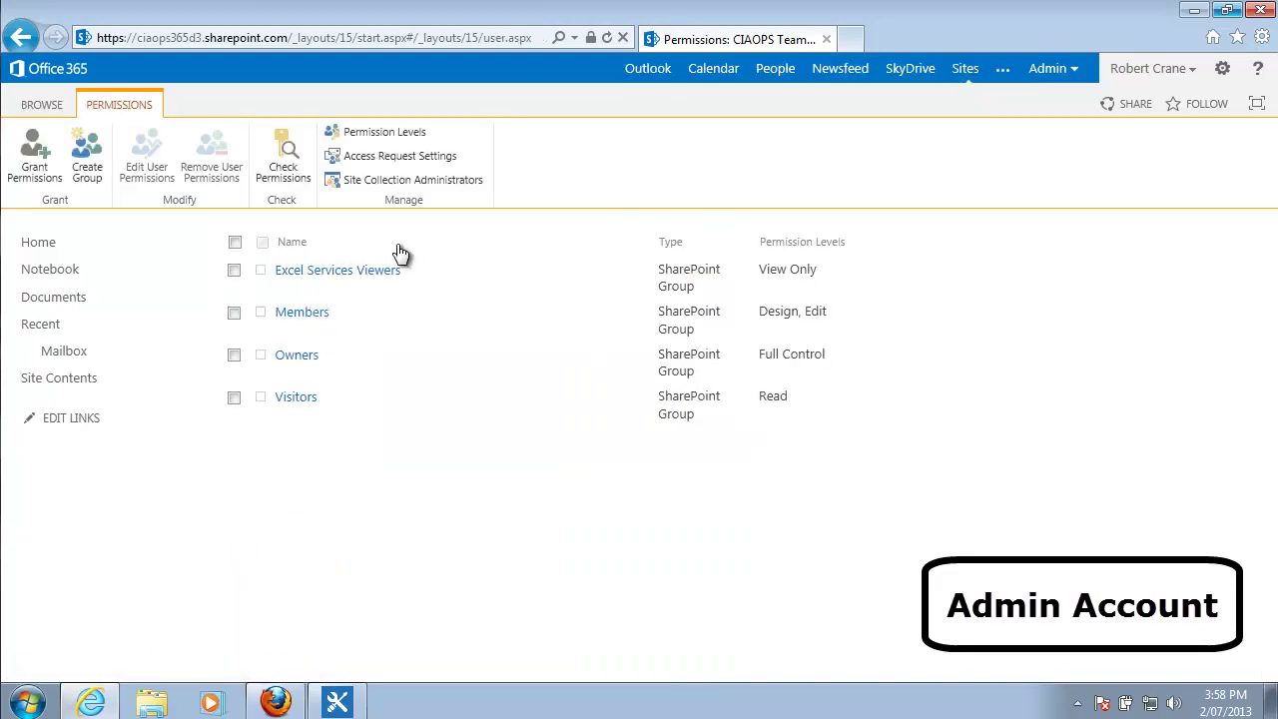
click(305, 314)
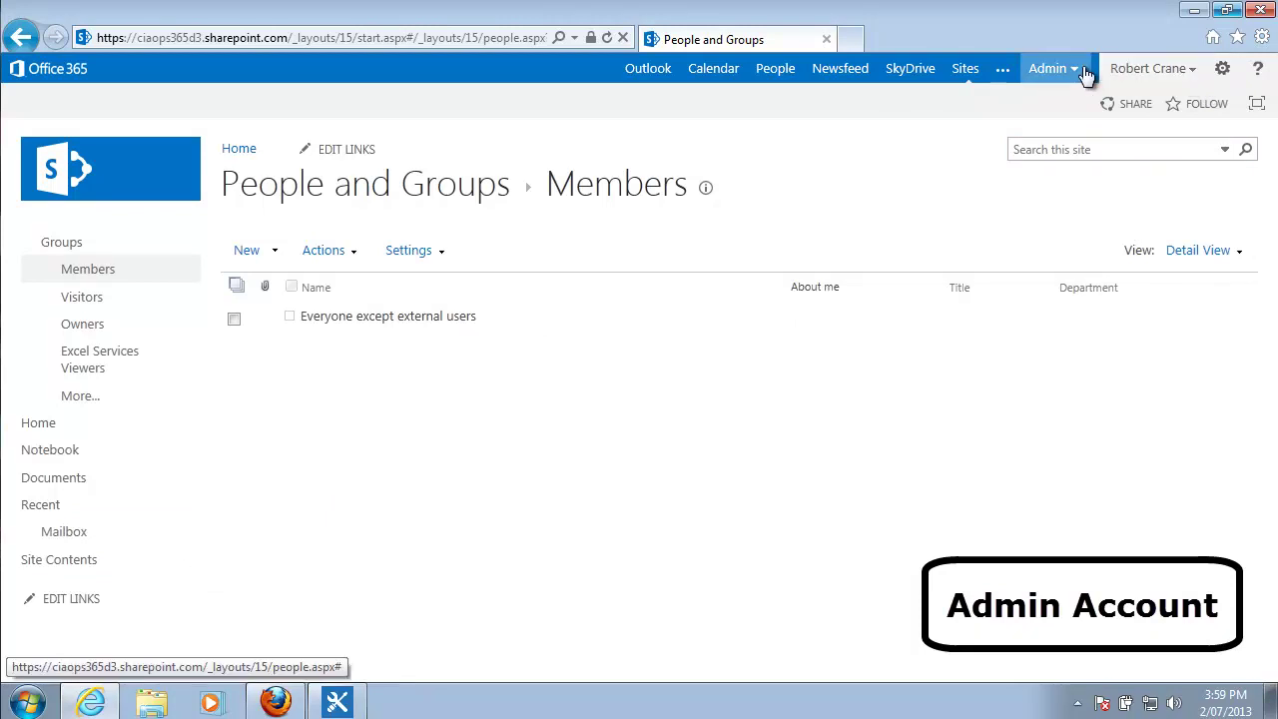
click(1050, 68)
click(1032, 104)
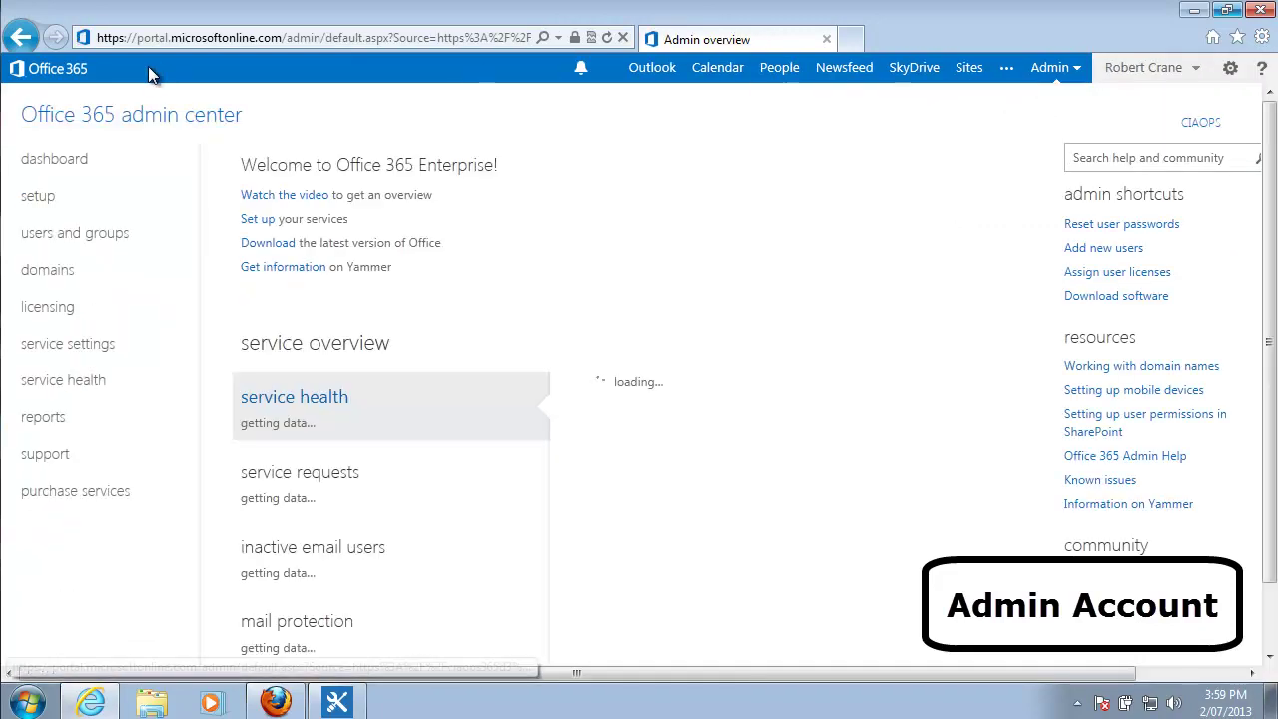
- Check user software settings show SharePoint Designer unchecked with Office and Lync allowed, then go to SharePoint admin
click(75, 354)
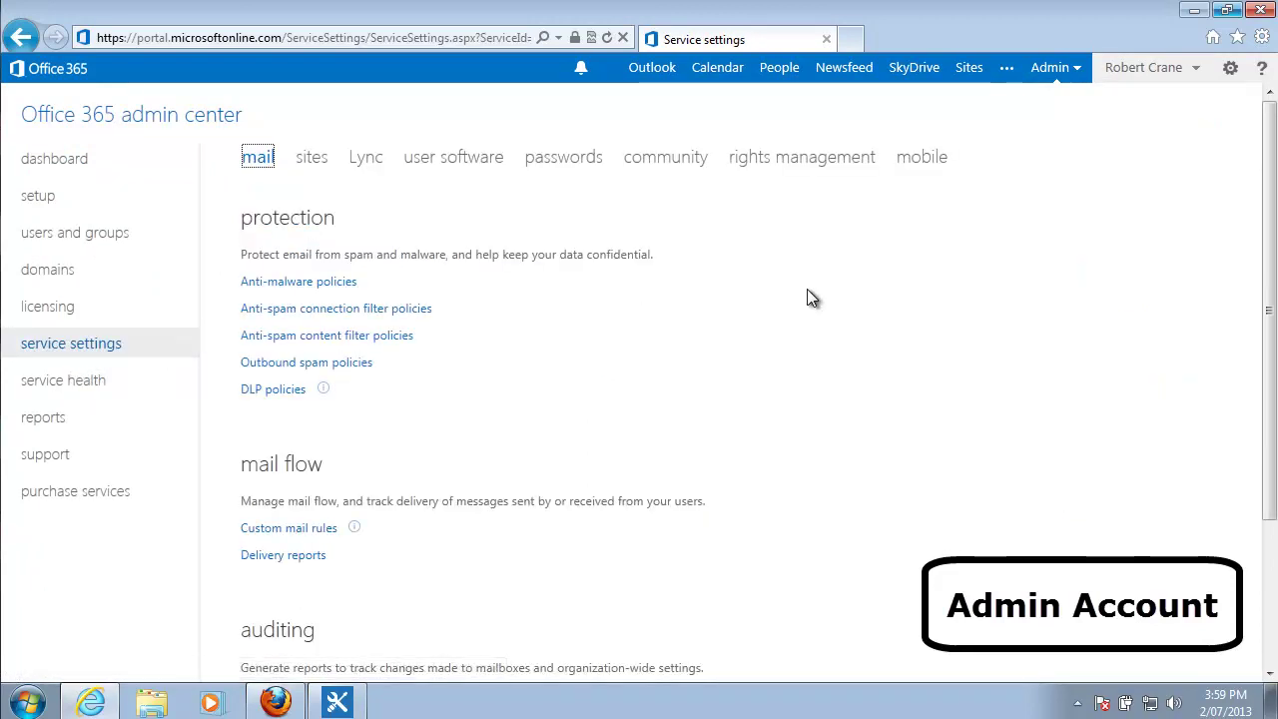
click(463, 162)
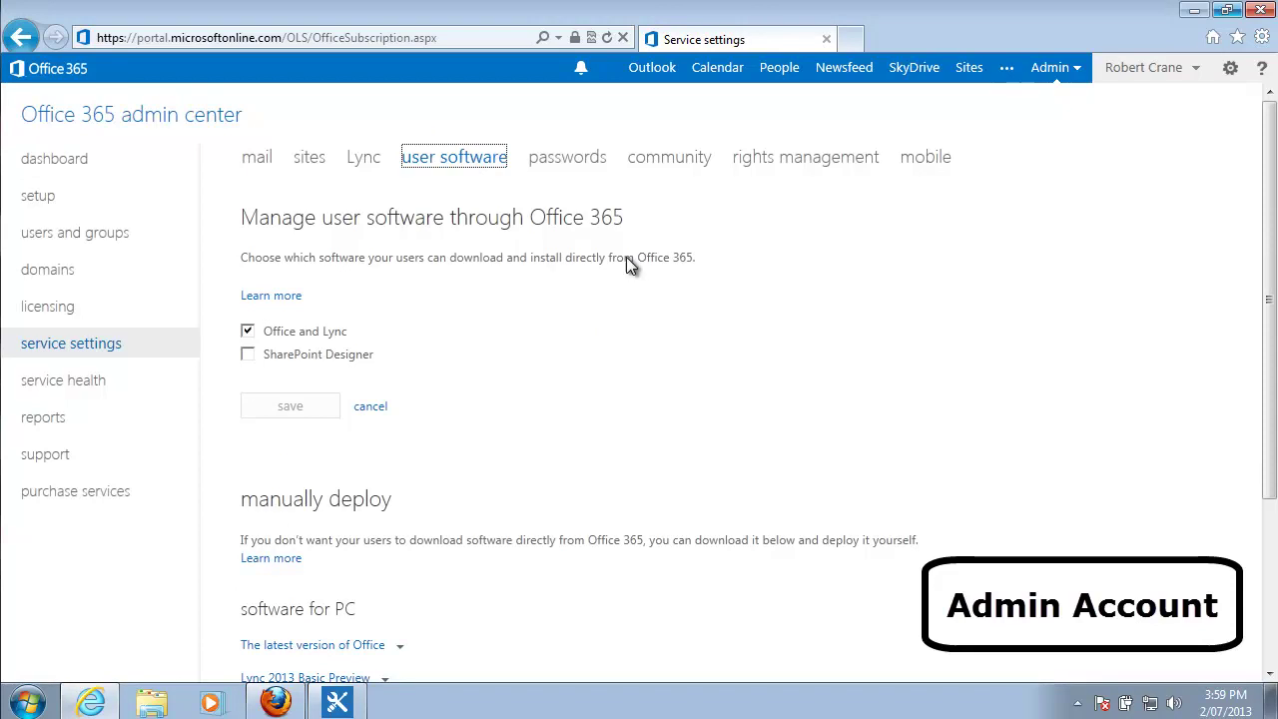
click(1083, 78)
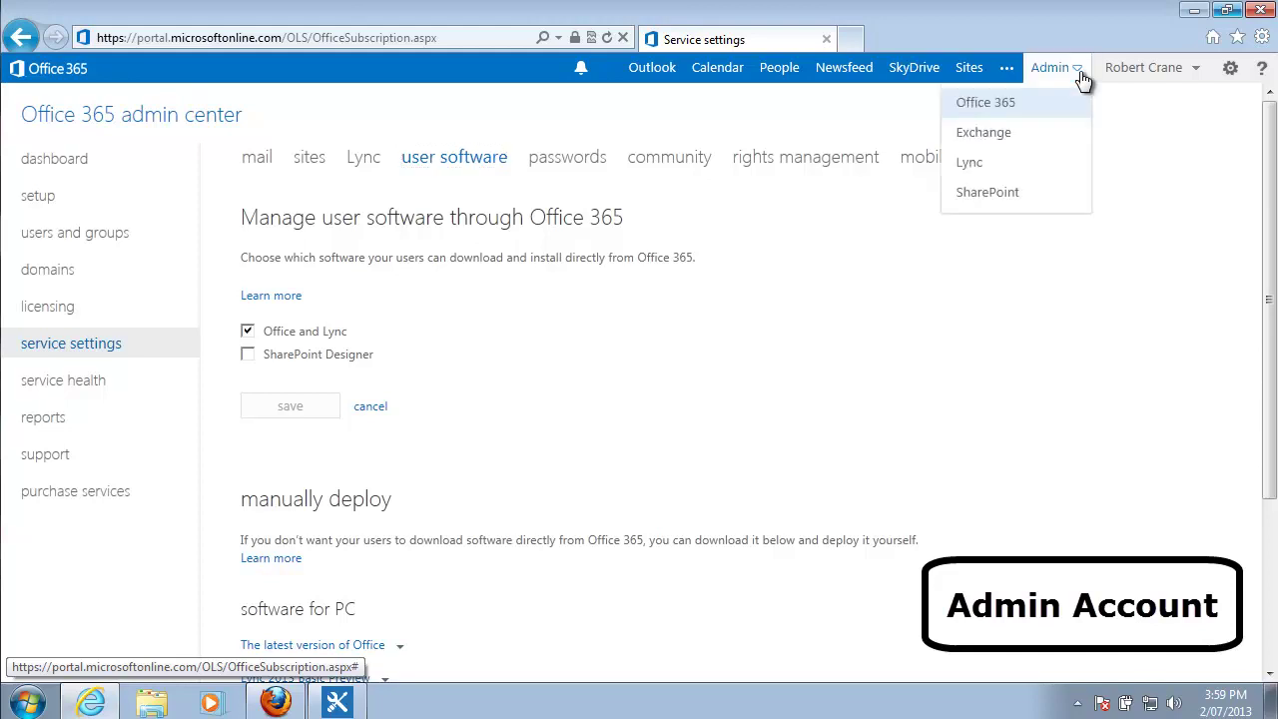
click(988, 192)
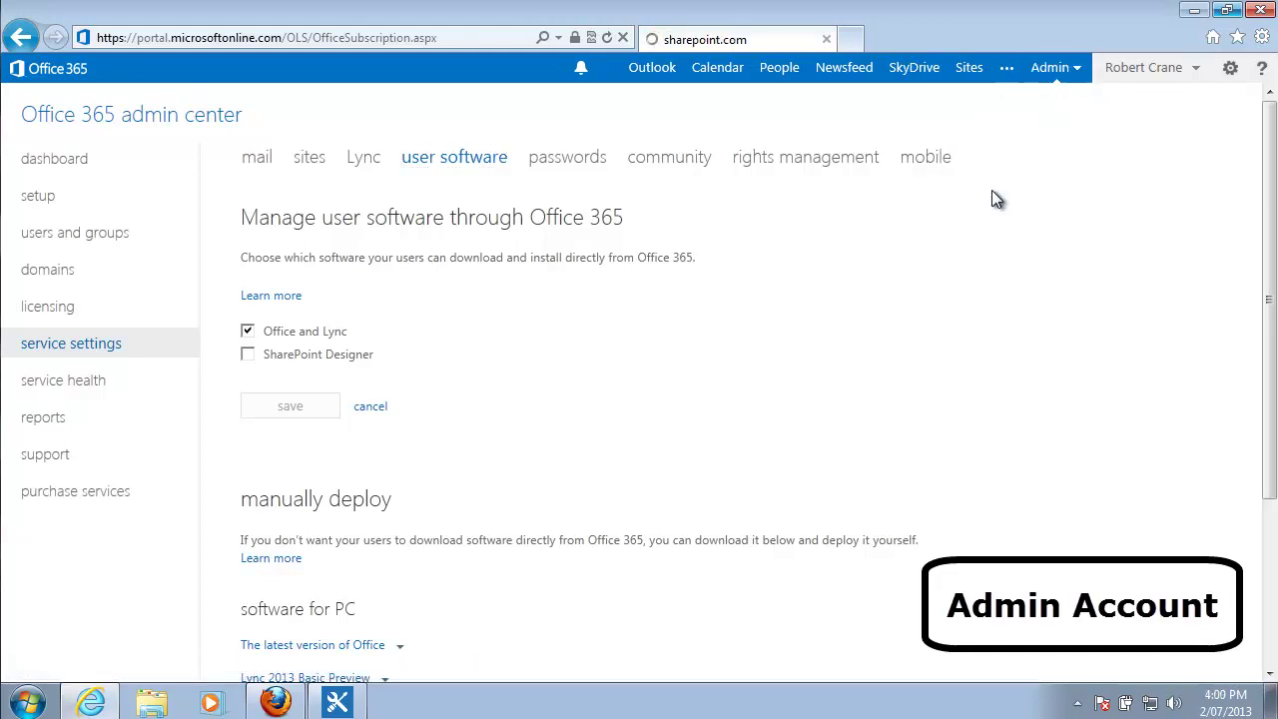
- Open the Team Site's SharePoint Designer Settings from Site settings to confirm every option is disabled
click(970, 71)
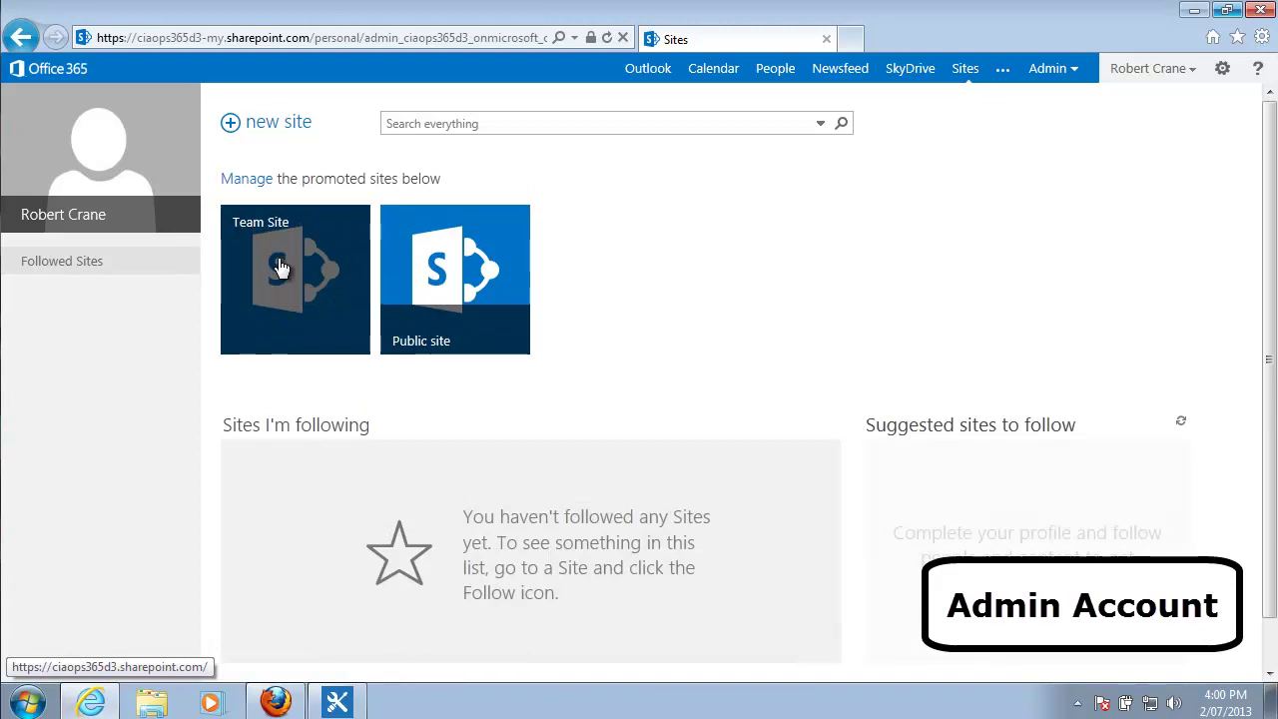
click(279, 262)
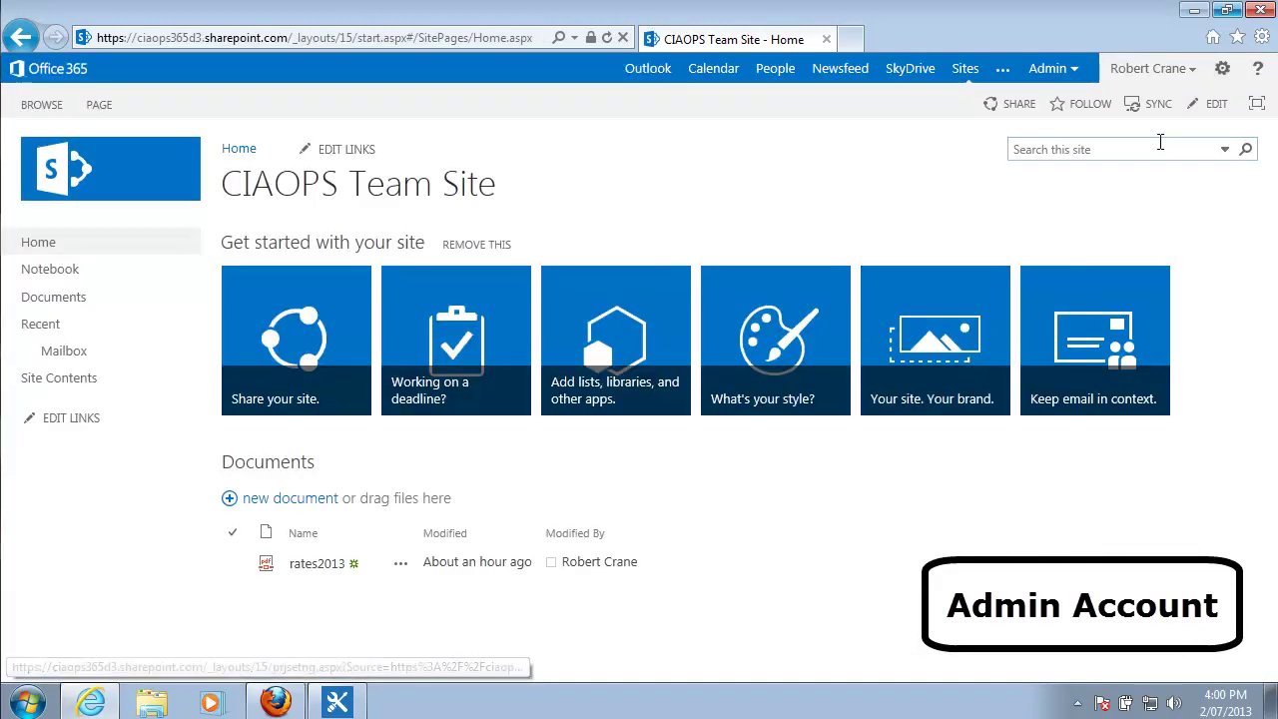
click(1222, 70)
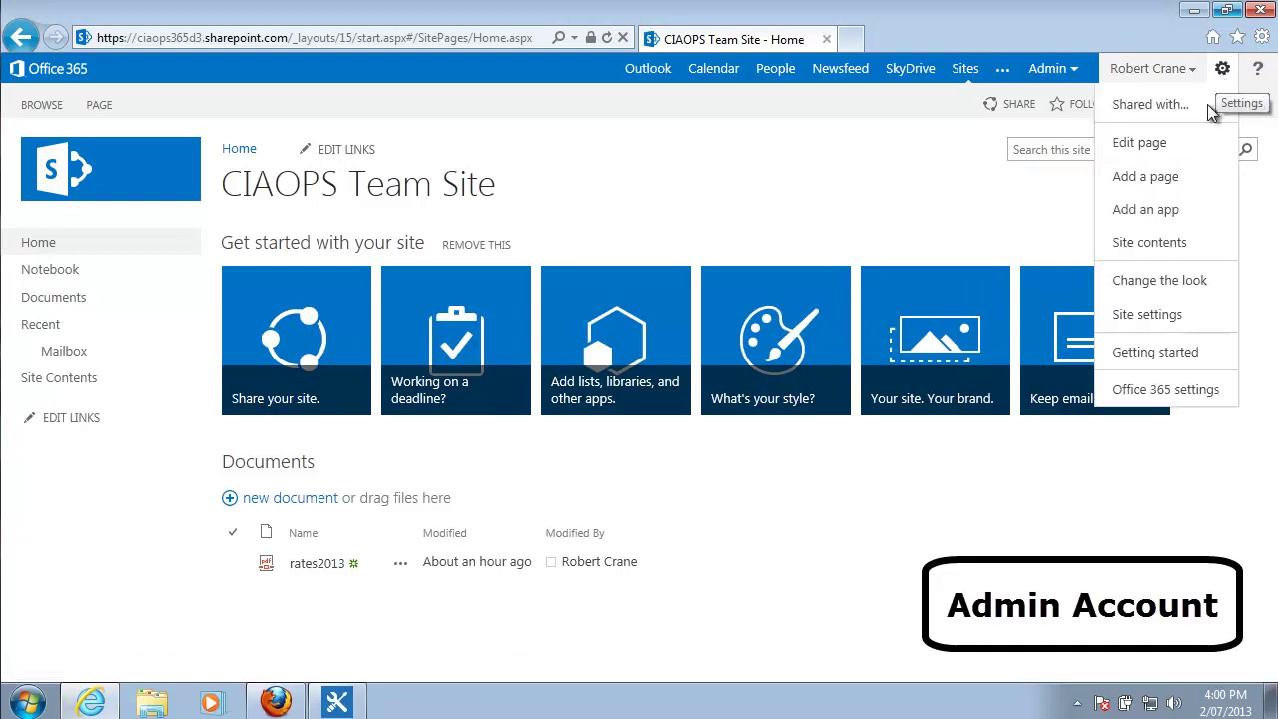
click(1164, 315)
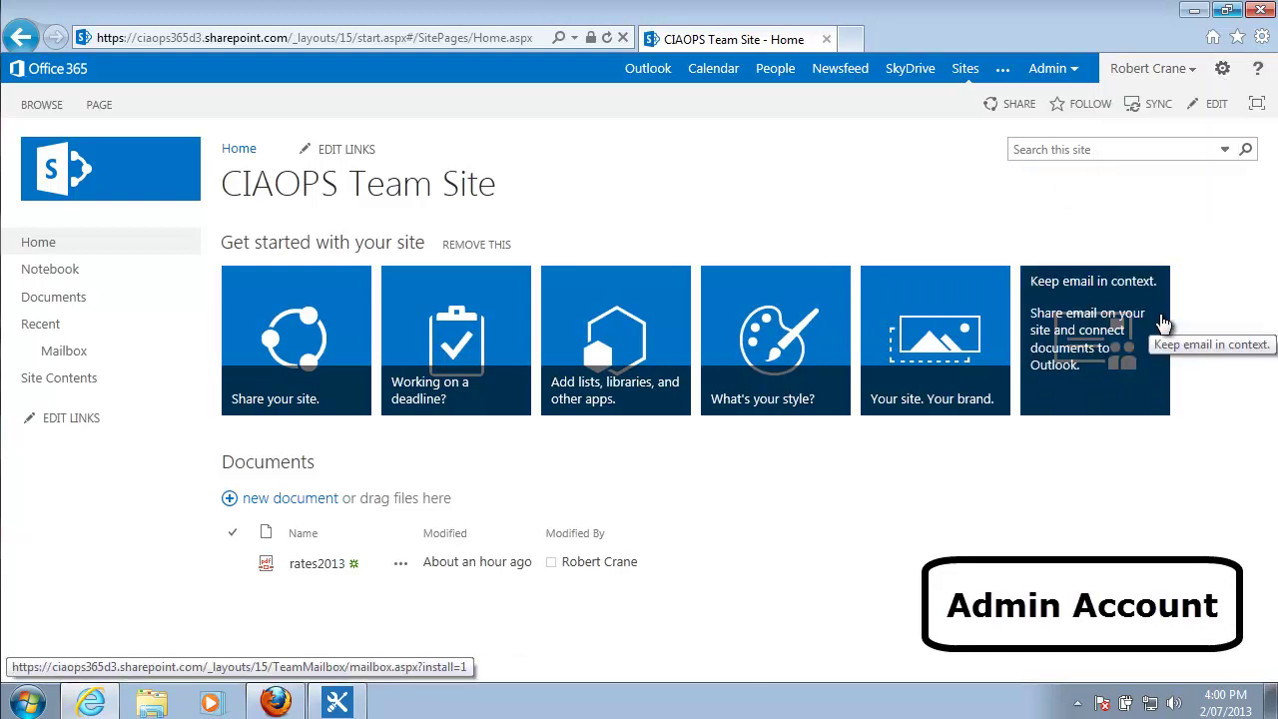
scroll(810, 577, down, 3)
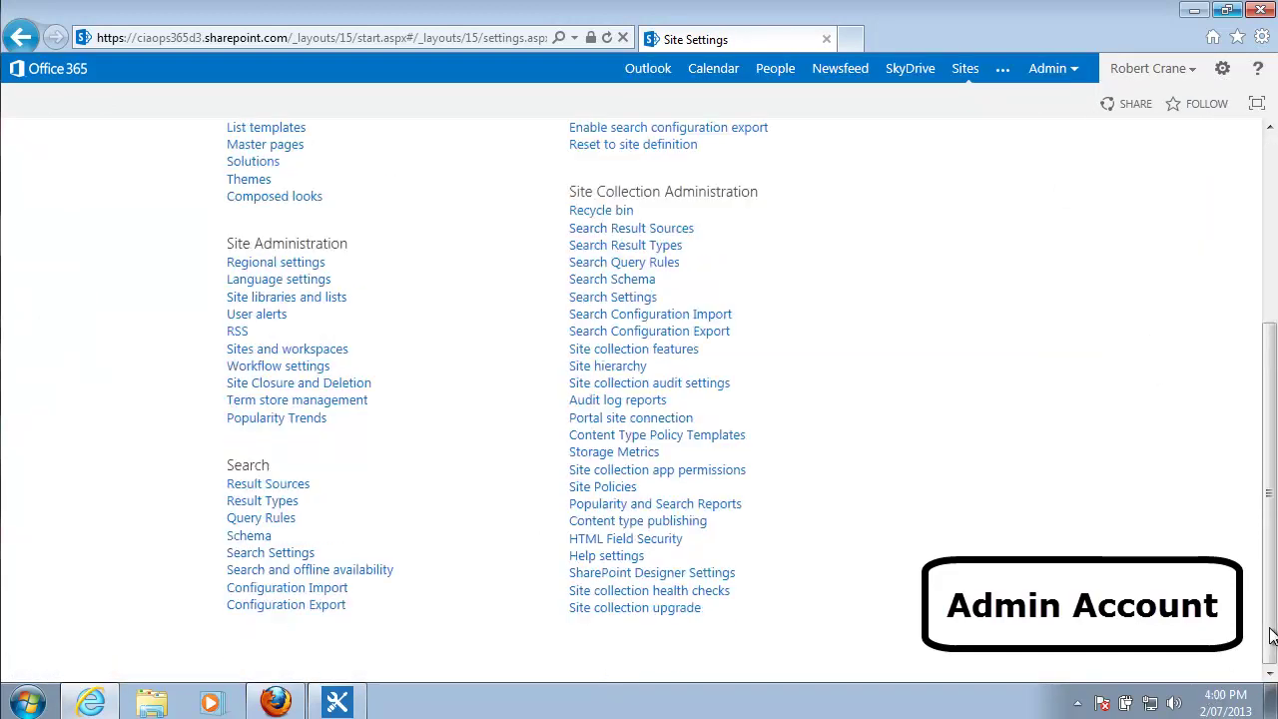
click(720, 578)
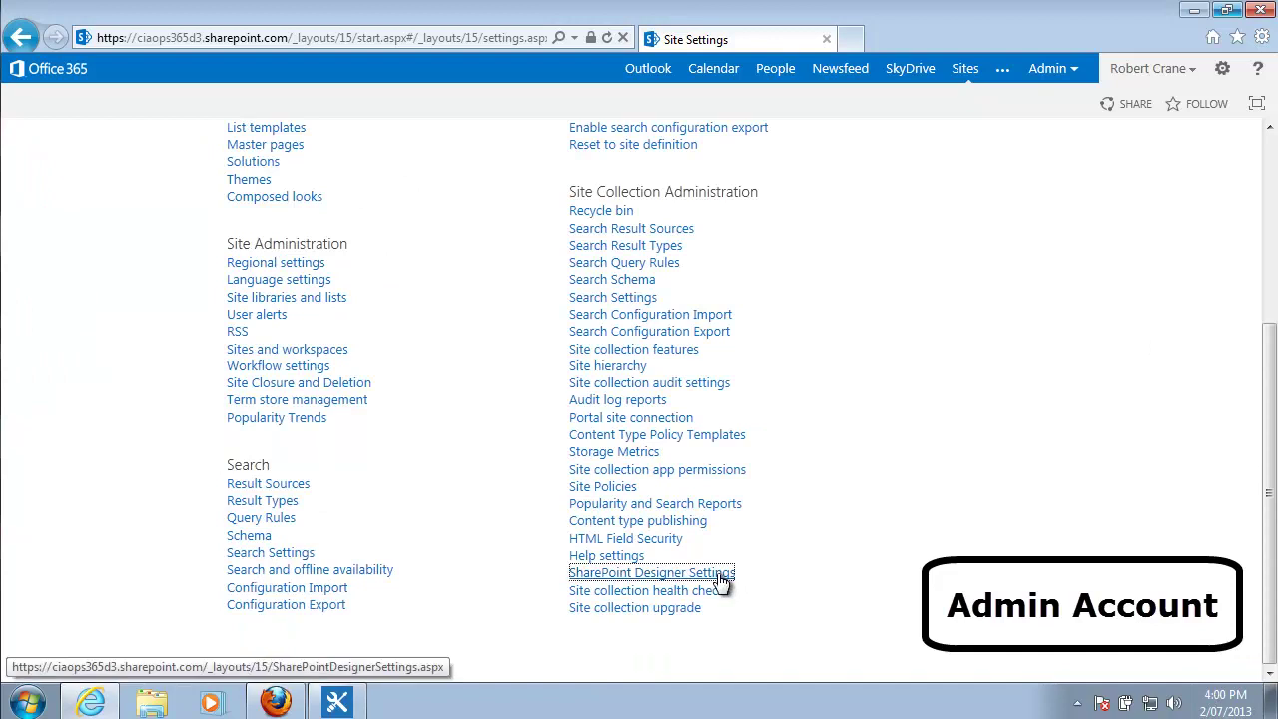